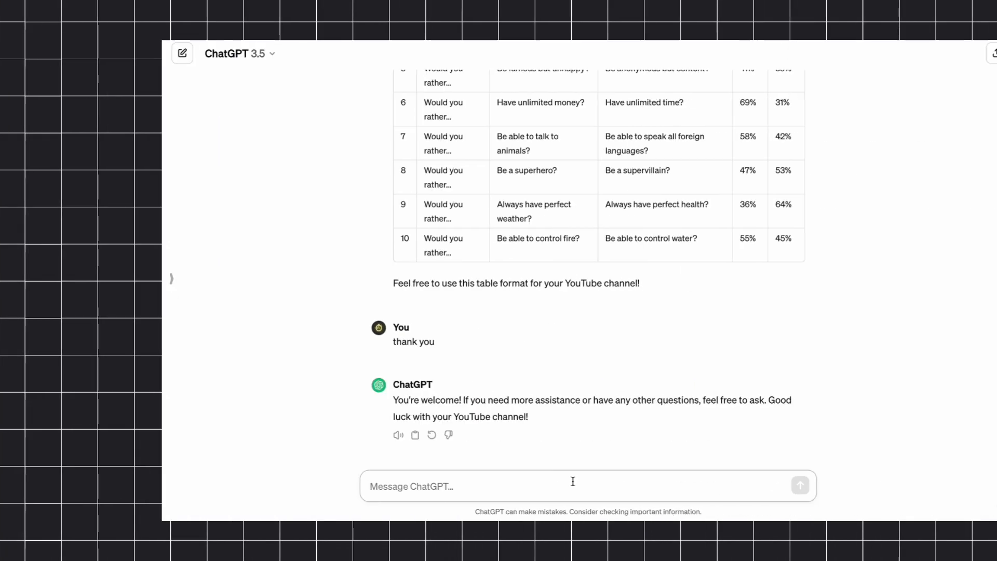
# Ask ChatGPT "Can you make another 10?" and select the first Would You Rather table for copying.
pyautogui.write('c')
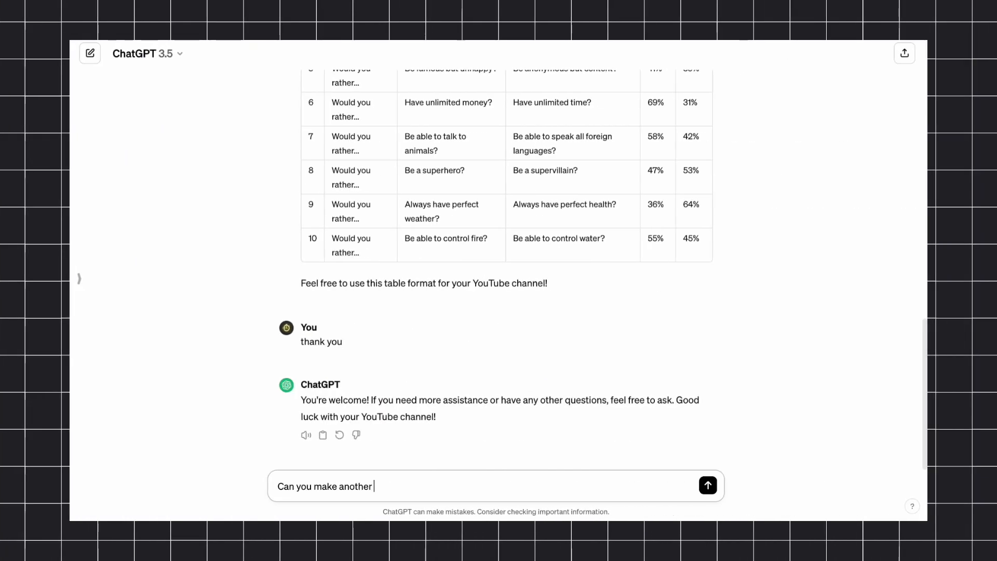
pyautogui.write('an you make another 10?')
pyautogui.press('Return')
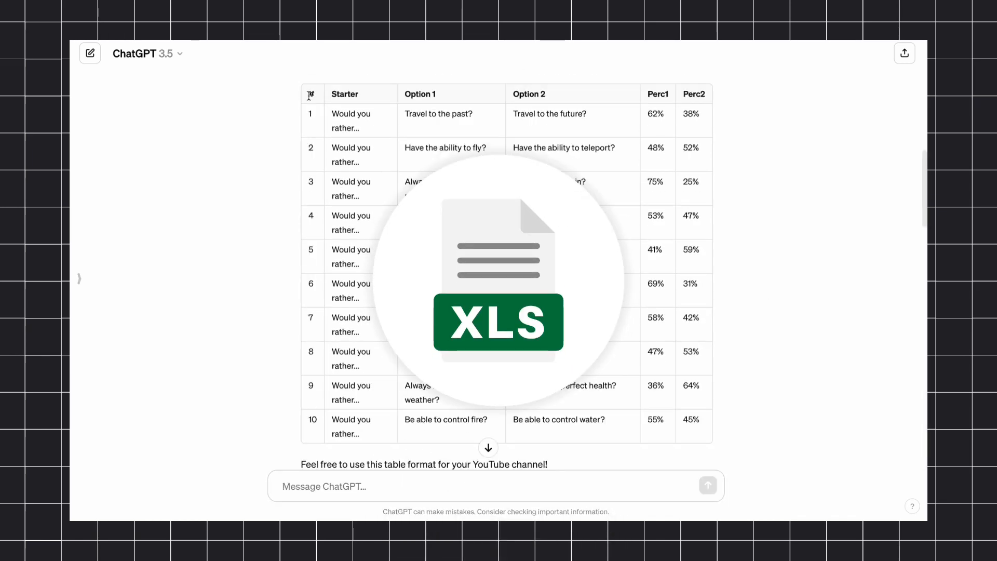
pyautogui.moveTo(308, 93); pyautogui.dragTo(703, 425)
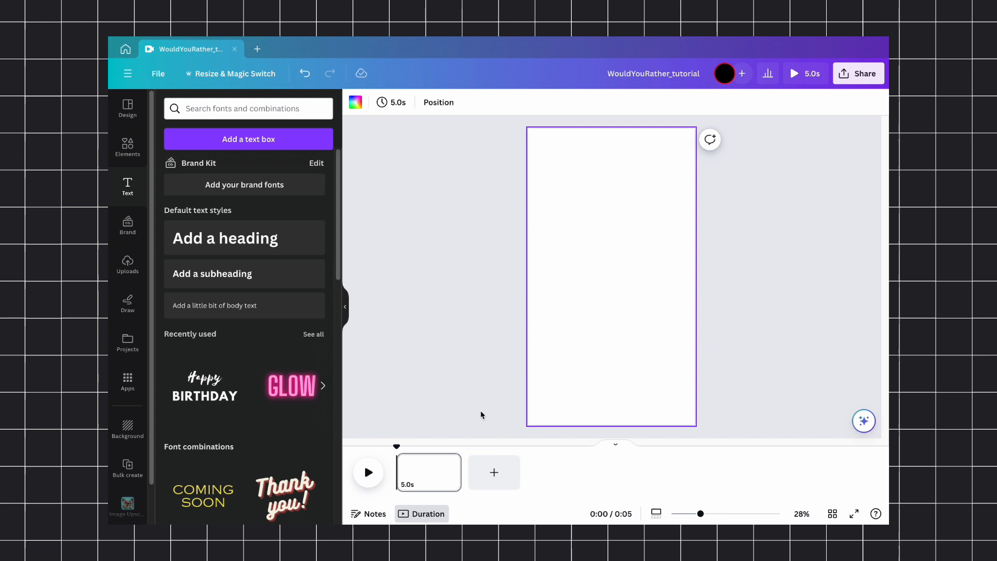
# In Canva, extend the page to 8.5 seconds and set up a black background with a red square filling the upper half.
pyautogui.moveTo(460, 472); pyautogui.dragTo(506, 477)
pyautogui.click(127, 147)
pyautogui.moveTo(178, 169); pyautogui.dragTo(695, 271)
pyautogui.click(355, 102)
pyautogui.click(196, 167)
pyautogui.click(167, 344)
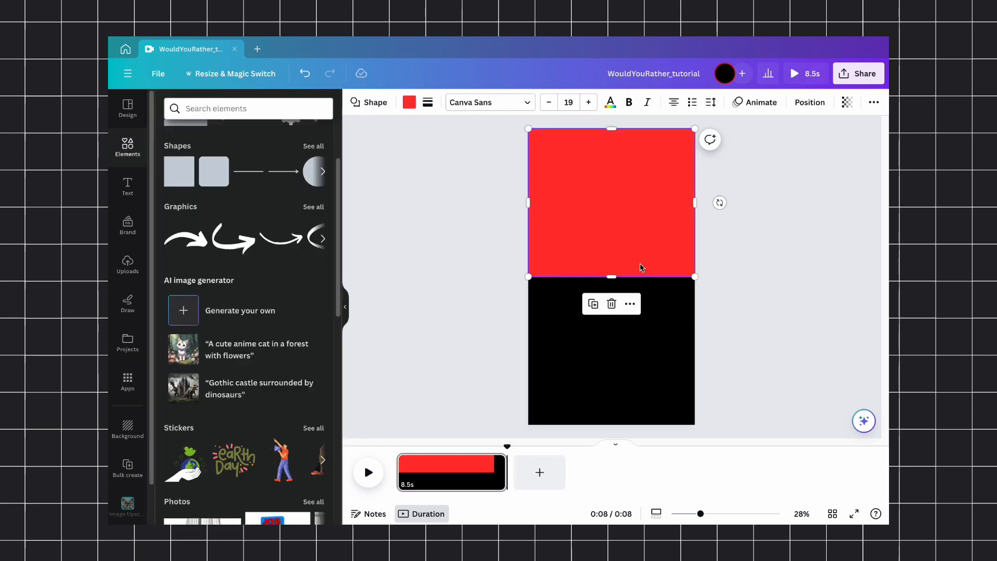
# Fill the lower half of the page with a matching blue square.
pyautogui.click(593, 347)
pyautogui.click(409, 102)
pyautogui.click(166, 167)
# Add a black line spanning the full page width along the border between the red and blue halves.
pyautogui.click(127, 146)
pyautogui.click(248, 171)
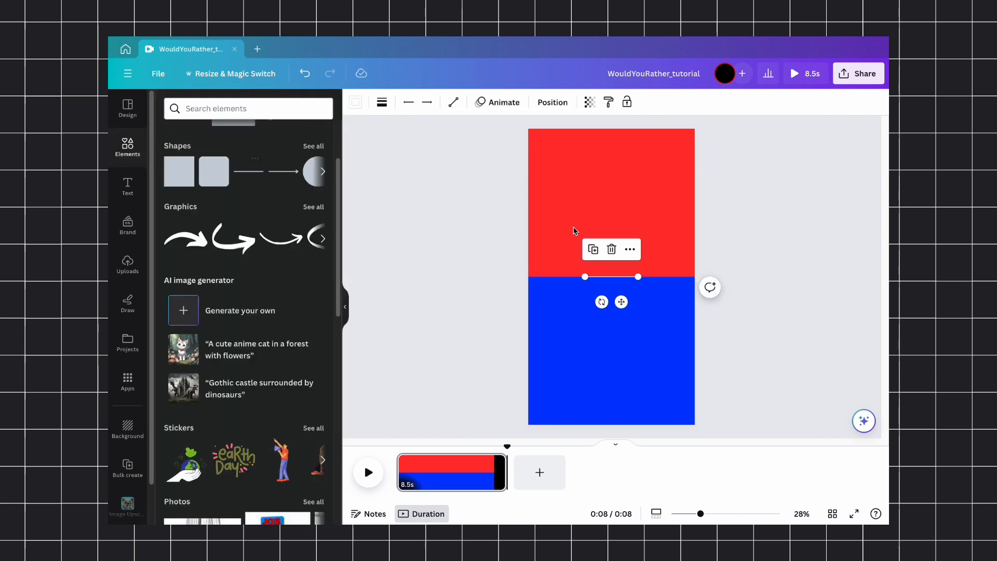
pyautogui.click(381, 102)
pyautogui.click(522, 182)
pyautogui.click(355, 101)
pyautogui.click(196, 167)
pyautogui.moveTo(585, 277); pyautogui.dragTo(528, 276)
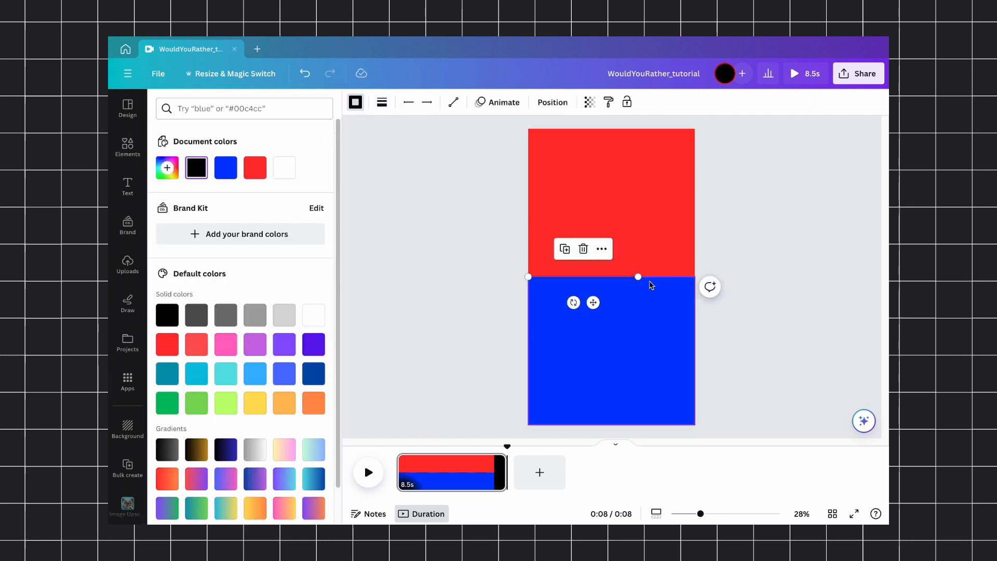
pyautogui.moveTo(638, 276); pyautogui.dragTo(695, 276)
pyautogui.click(381, 101)
pyautogui.click(741, 195)
# Add a circle at the centre of the dividing line and colour it black.
pyautogui.press('c')
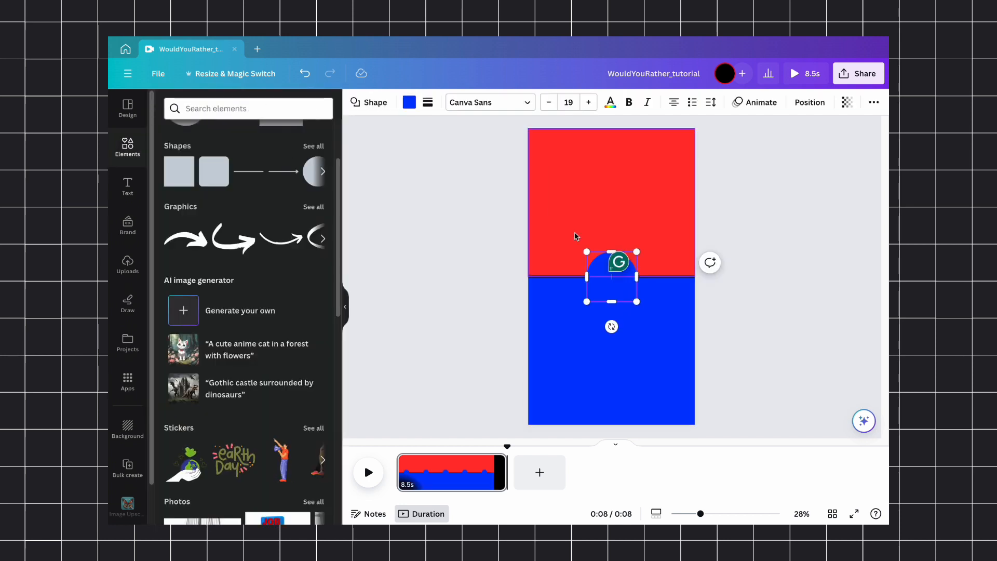
pyautogui.click(410, 102)
pyautogui.click(226, 167)
# Add a white "OR" text over the black circle and set its font to Montserrat.
pyautogui.write('tO')
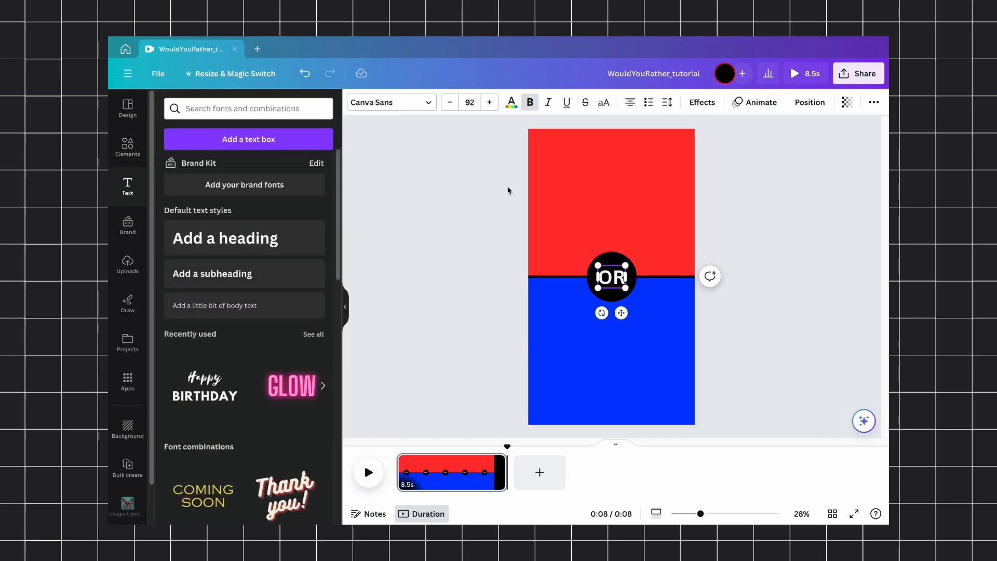
pyautogui.write('R')
pyautogui.click(390, 102)
pyautogui.scroll(-3, 218, 363)
pyautogui.click(218, 379)
# Shrink the black circle to fit around the OR text and recentre it on the dividing line.
pyautogui.click(588, 260)
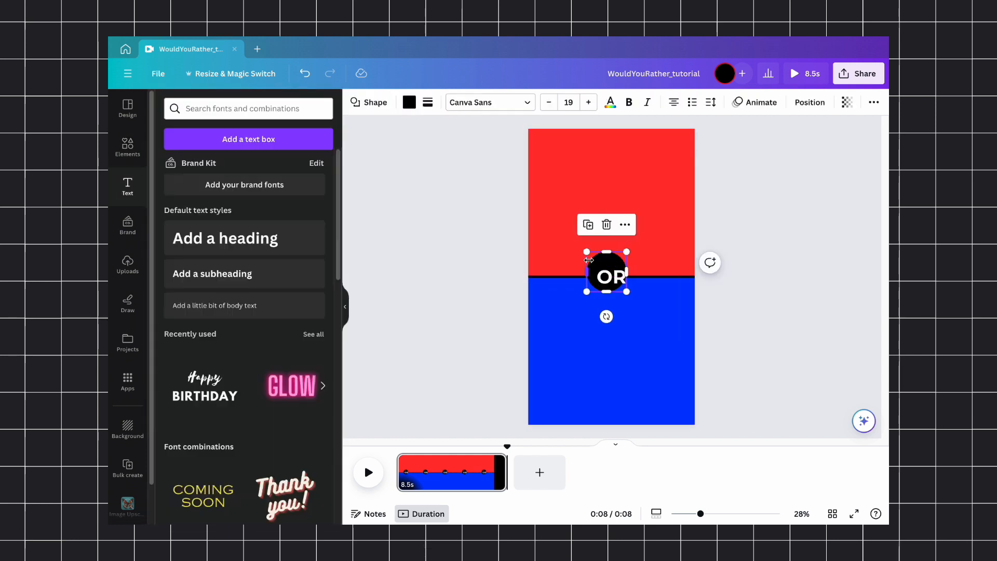
pyautogui.click(538, 245)
pyautogui.press('Escape')
pyautogui.click(611, 276)
pyautogui.press('Escape')
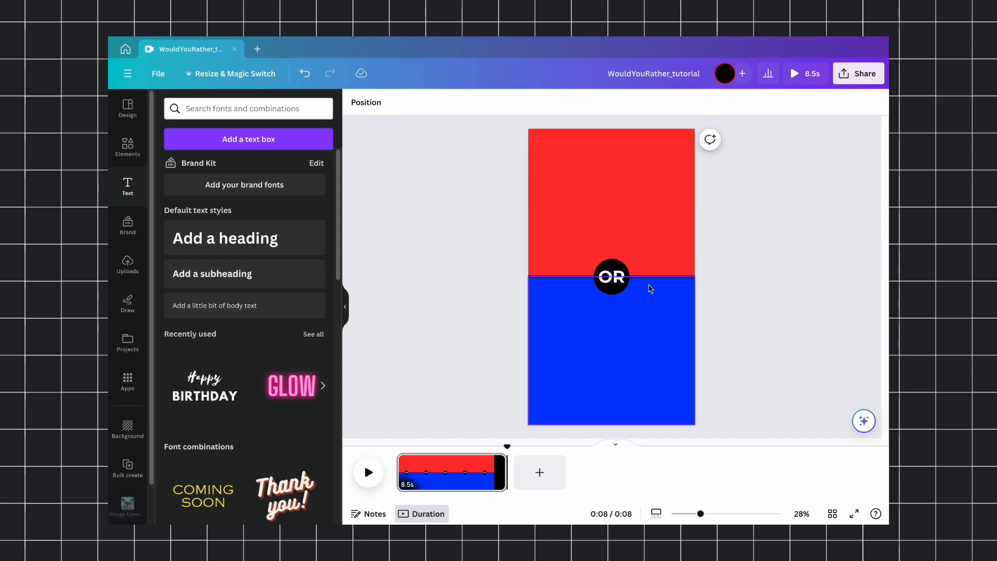
# Duplicate the OR text into an "Option 1" label in the red half and an "Option 2" label in the blue half.
pyautogui.moveTo(611, 276); pyautogui.dragTo(611, 316)
pyautogui.write('Option 1')
pyautogui.press('Escape')
pyautogui.doubleClick(643, 316)
pyautogui.write('2')
pyautogui.press('Escape')
# Add percentage placeholders "%1" above Option 1 and "%2" below Option 2.
pyautogui.moveTo(644, 238); pyautogui.dragTo(611, 337)
pyautogui.doubleClick(611, 213)
pyautogui.write('%1')
pyautogui.press('Escape')
pyautogui.write('2')
pyautogui.click(611, 217)
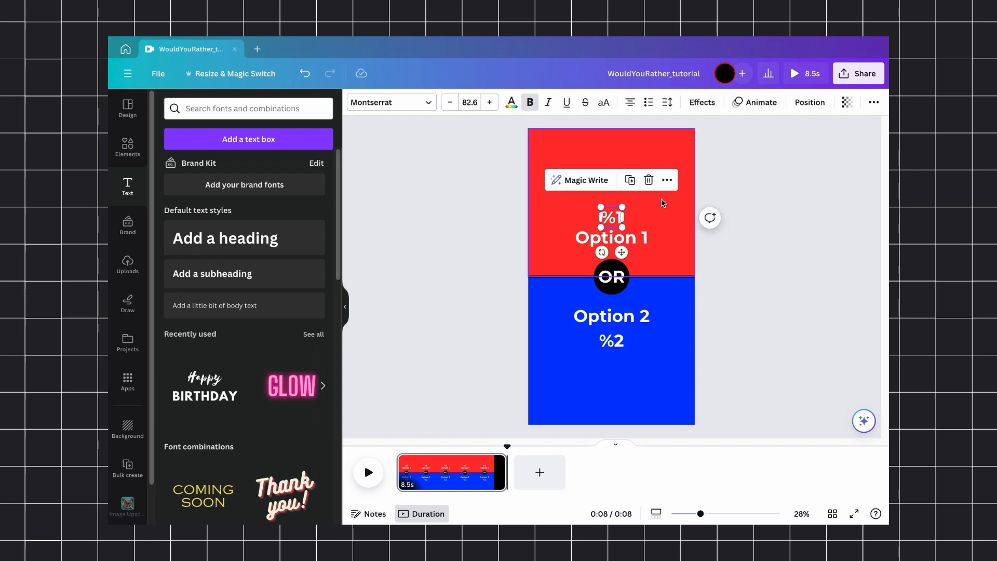
# Search the elements for "frame" and place a square image frame above %1, widened into a landscape rectangle.
pyautogui.click(127, 147)
pyautogui.click(244, 108)
pyautogui.write('frame')
pyautogui.press('Return')
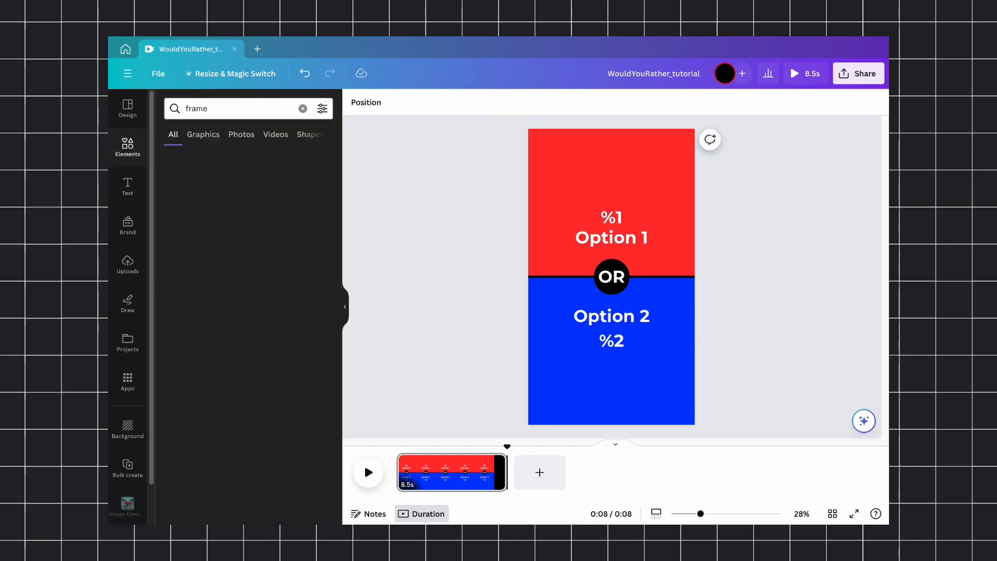
pyautogui.moveTo(185, 224); pyautogui.dragTo(643, 203)
pyautogui.moveTo(570, 193); pyautogui.dragTo(547, 200)
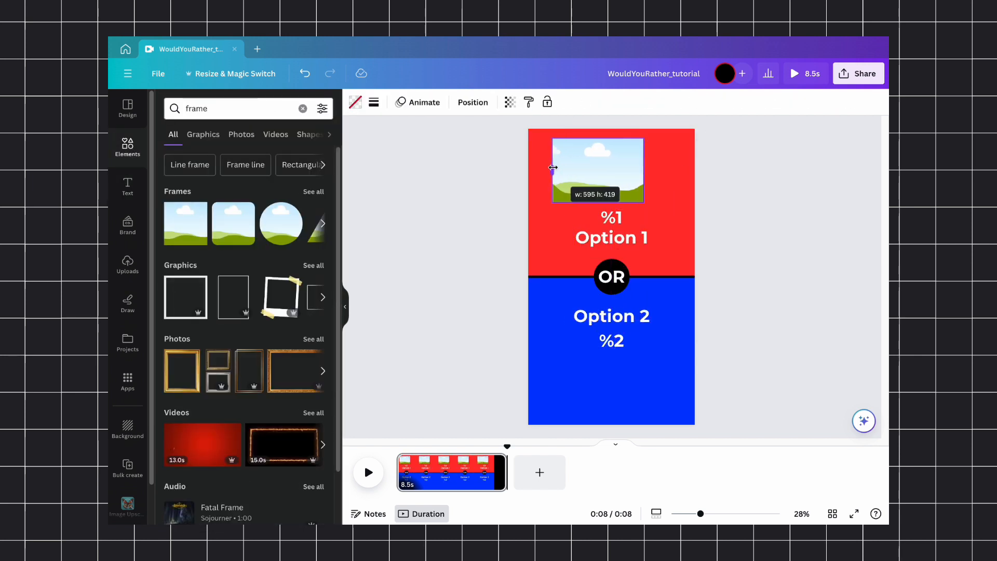
# Duplicate the image frame into the blue half below %2.
pyautogui.moveTo(596, 168); pyautogui.dragTo(618, 391)
pyautogui.click(755, 251)
pyautogui.click(761, 317)
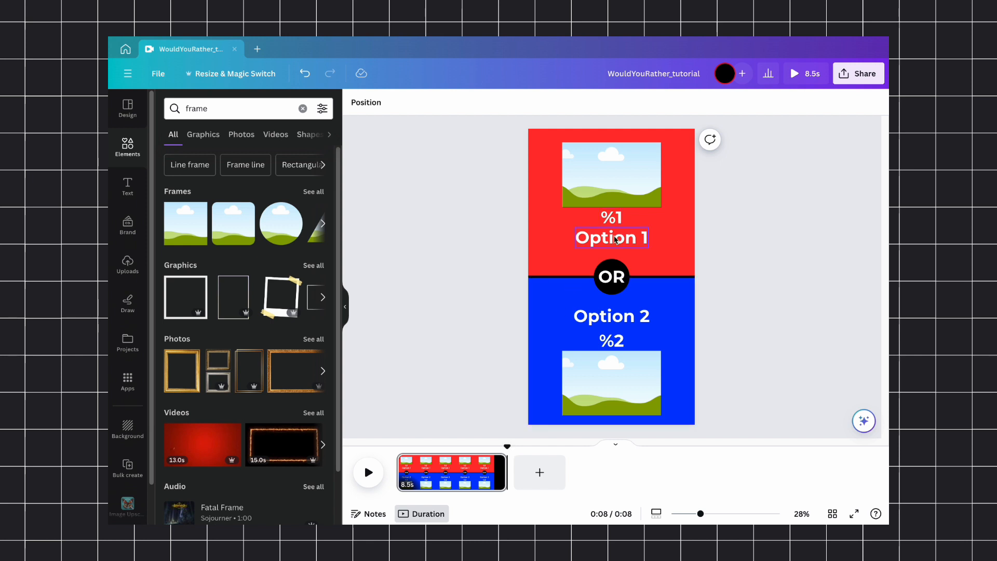
# Show the timing of the Option 1 text and apply the Pop animation to it.
pyautogui.click(619, 247)
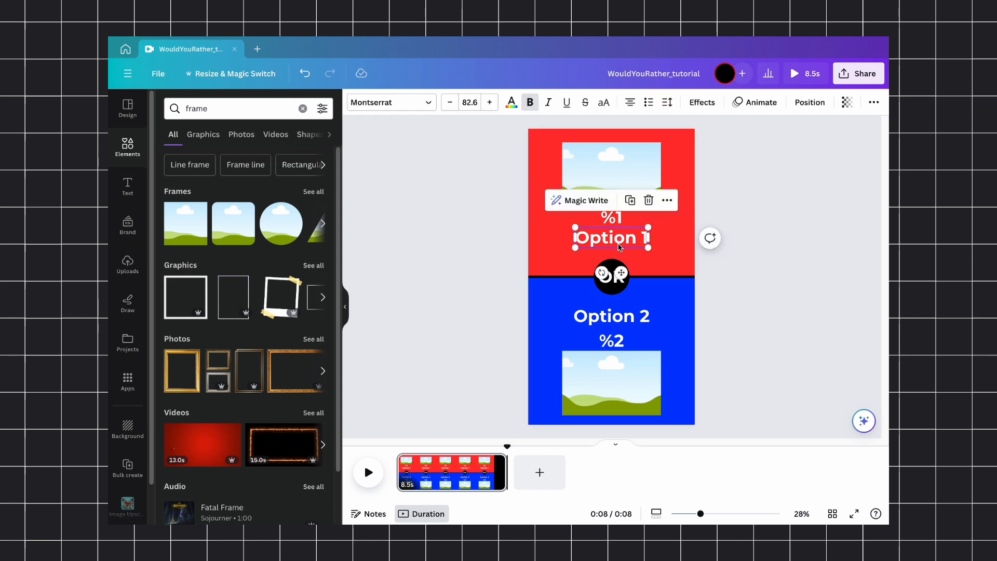
pyautogui.click(667, 199)
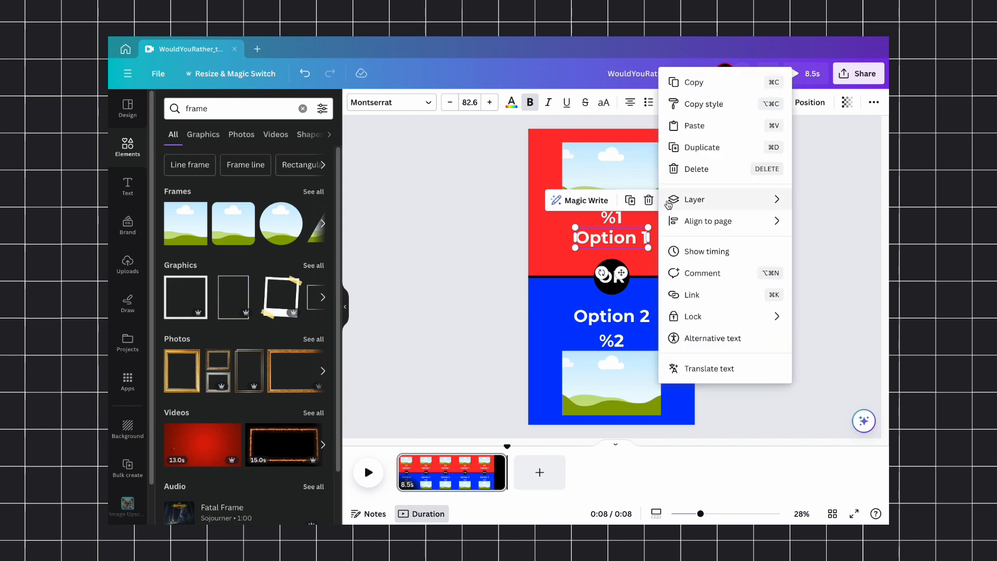
pyautogui.click(674, 251)
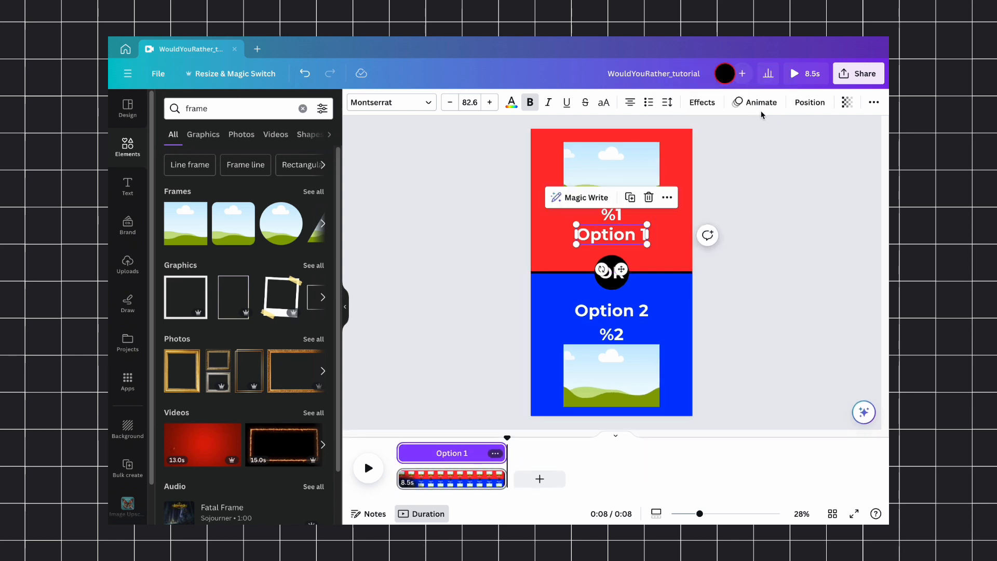
pyautogui.click(757, 102)
pyautogui.click(182, 319)
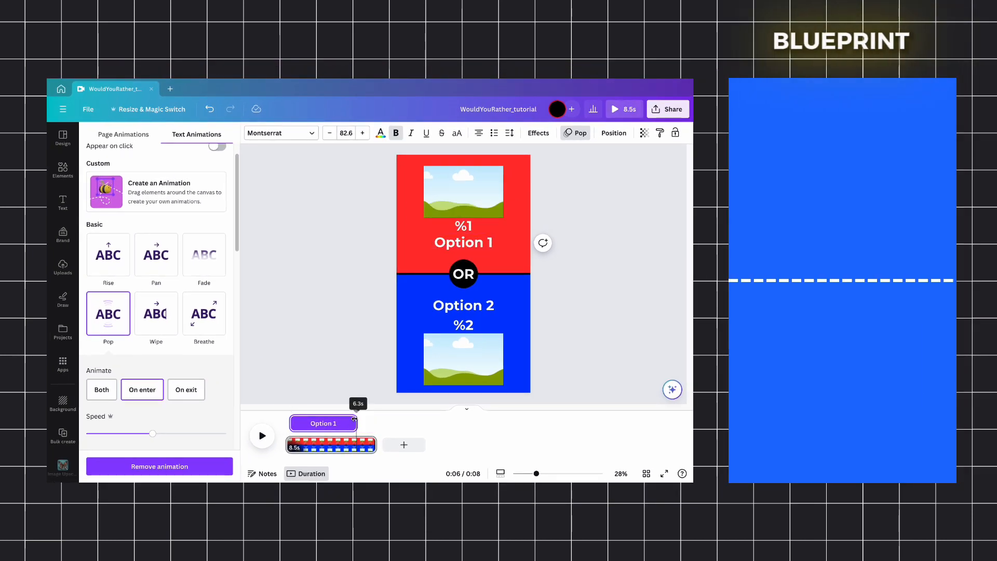
# Apply the Pop animation to the percentage placeholders and animate the image frames.
pyautogui.click(601, 217)
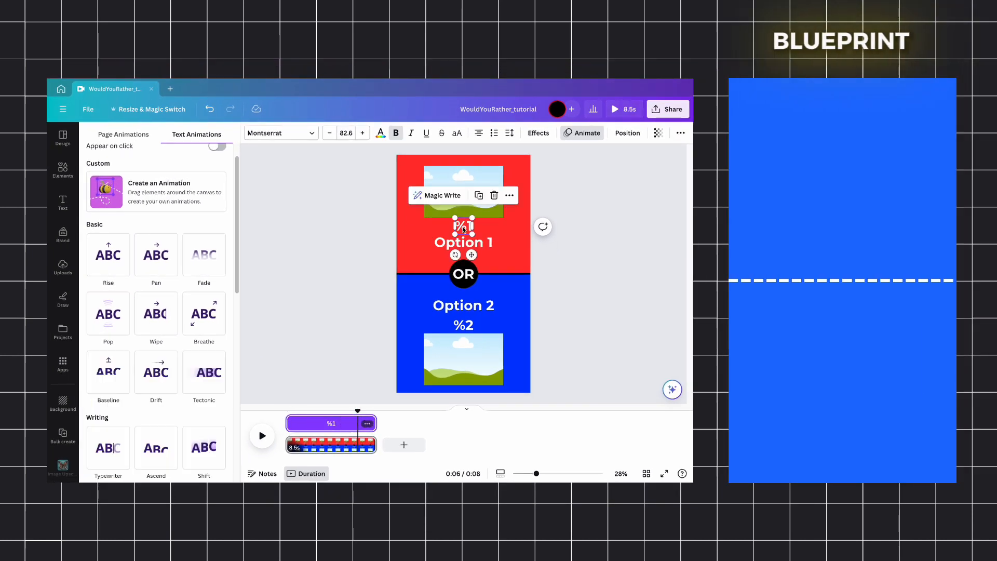
pyautogui.click(463, 273)
pyautogui.click(108, 311)
pyautogui.click(441, 208)
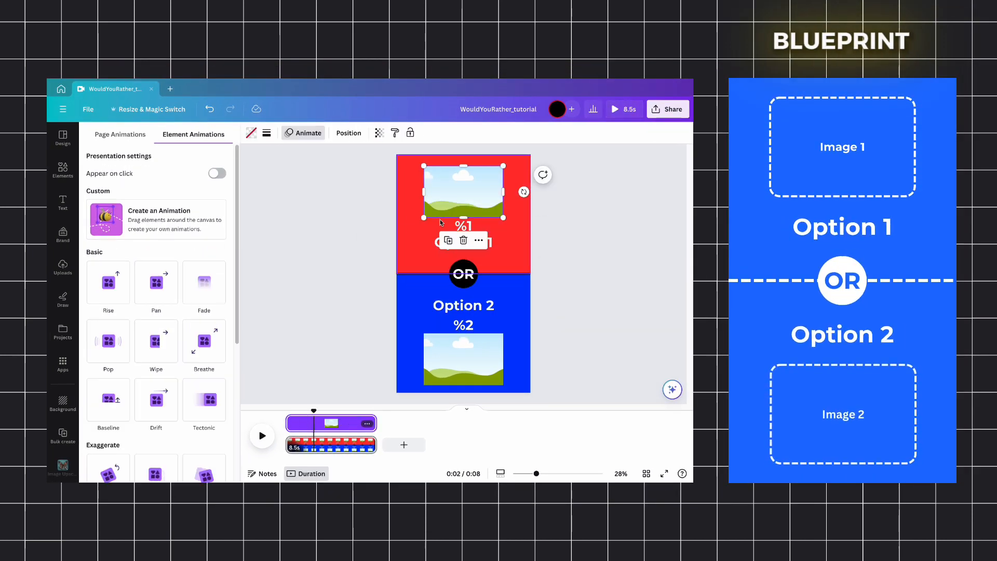
pyautogui.click(463, 359)
pyautogui.click(108, 341)
pyautogui.click(463, 325)
pyautogui.click(108, 314)
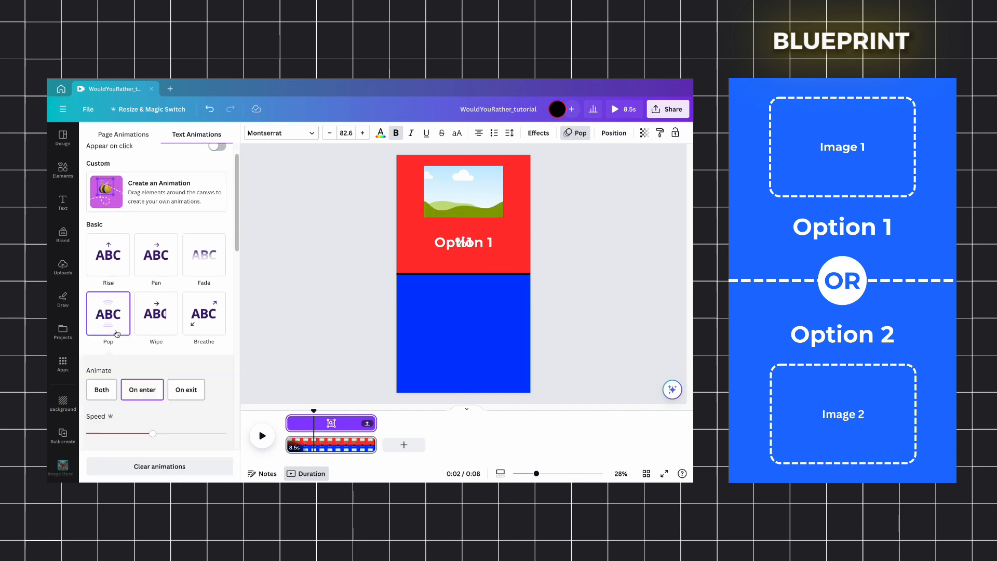
# Play the page from the start to check the timing of the animated elements.
pyautogui.click(343, 423)
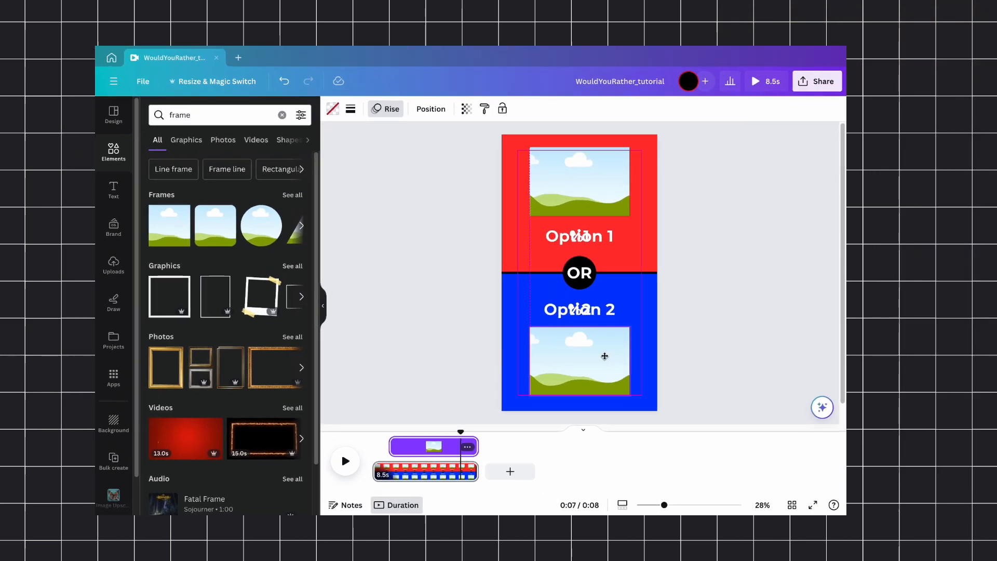
pyautogui.click(284, 419)
pyautogui.press('space')
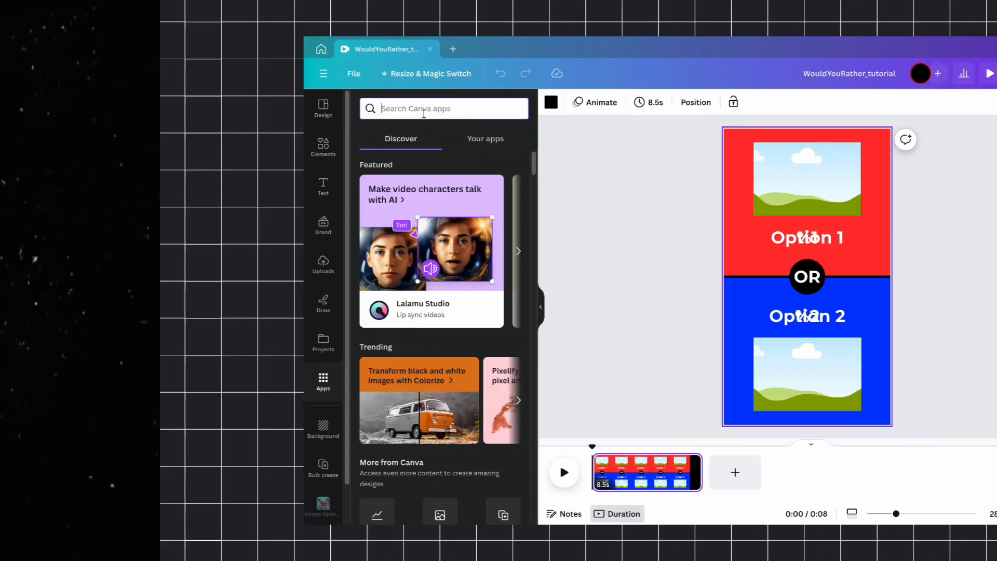
# Find and open the Bulk create app, start manual data entry and clear the default table.
pyautogui.write('bukk create')
pyautogui.press('Return')
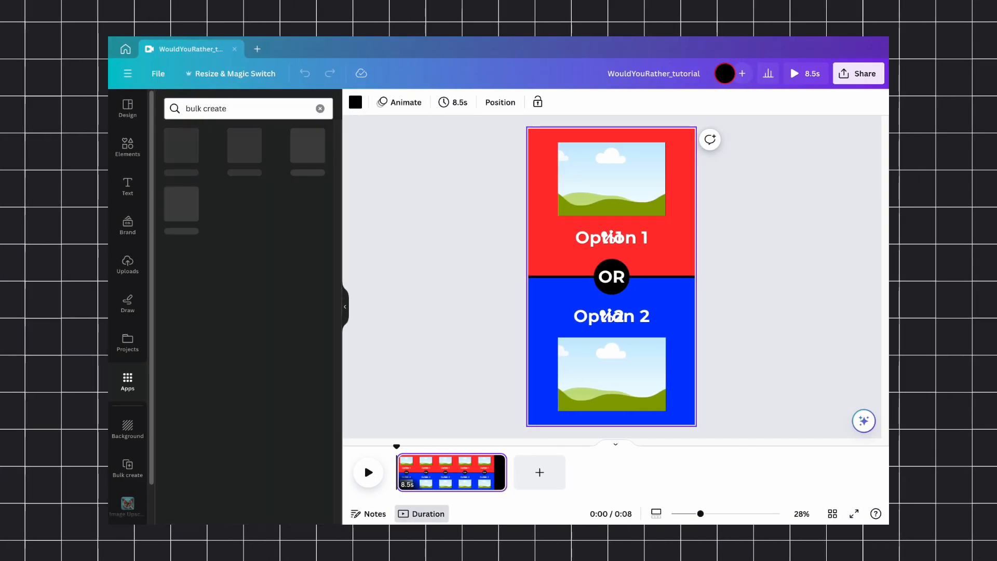
pyautogui.click(187, 155)
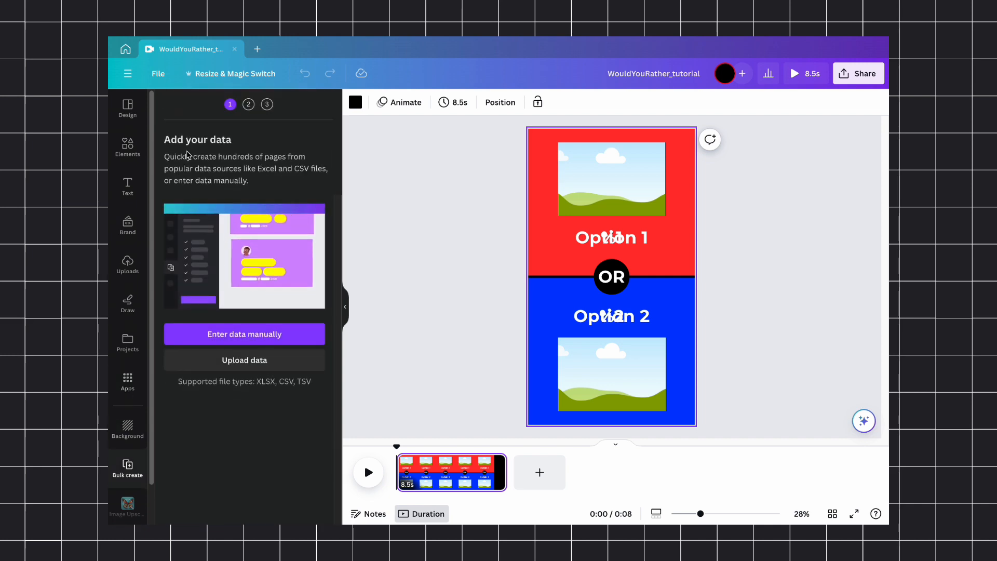
pyautogui.click(266, 334)
pyautogui.click(222, 468)
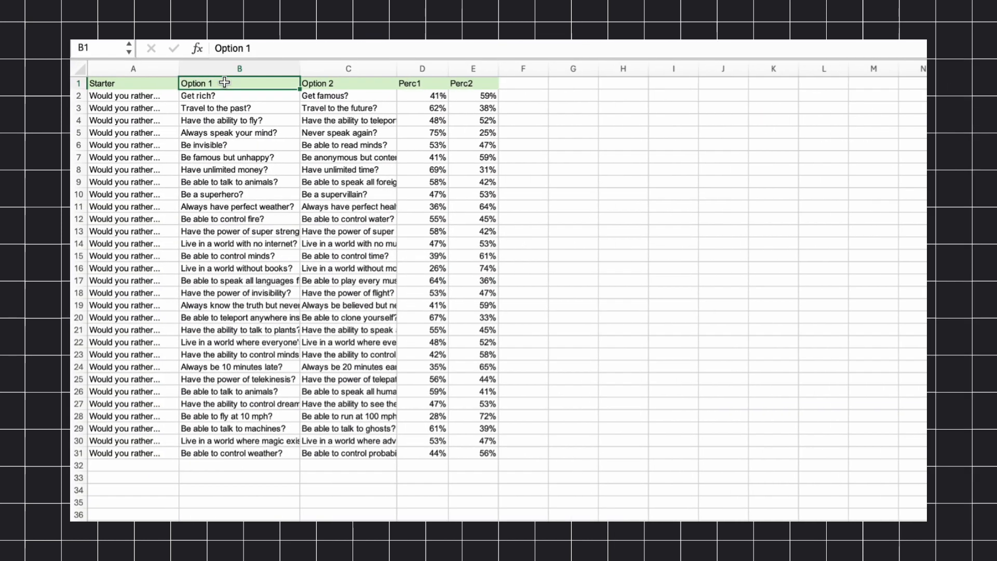
# Copy cells B1:E31 from the spreadsheet into the Bulk create table, check the rows and accept the data.
pyautogui.moveTo(291, 85); pyautogui.dragTo(493, 454)
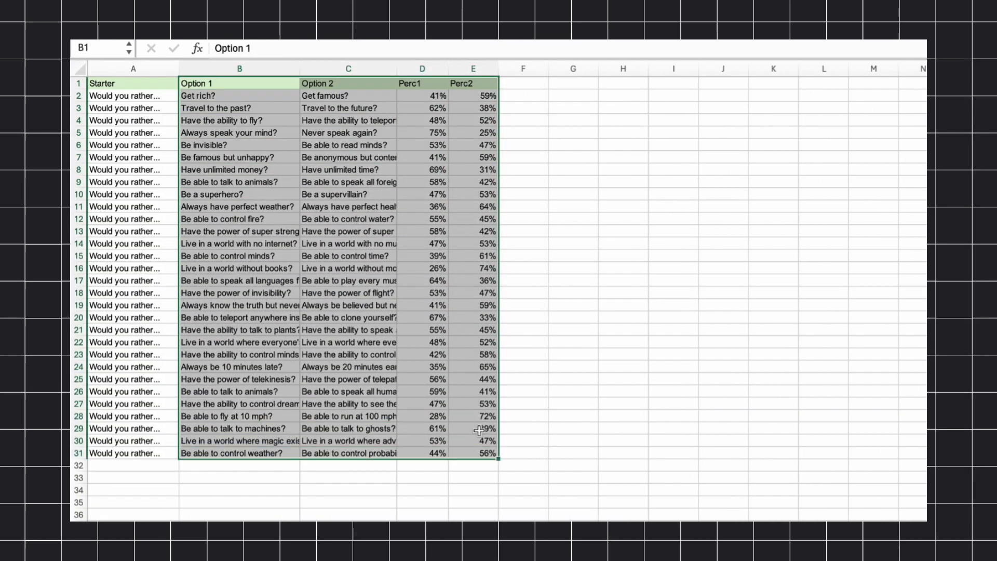
pyautogui.press('super+c')
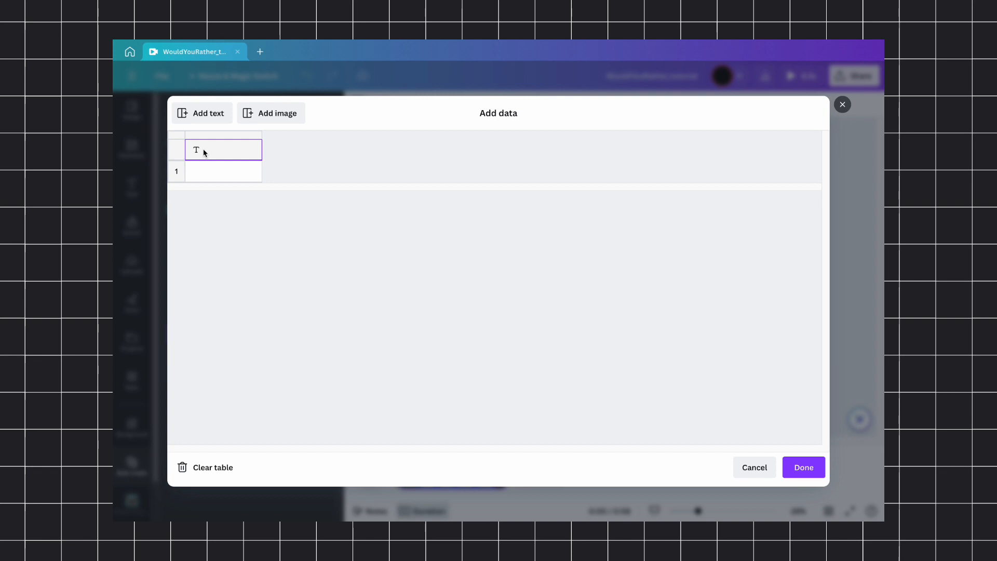
pyautogui.press('super+v')
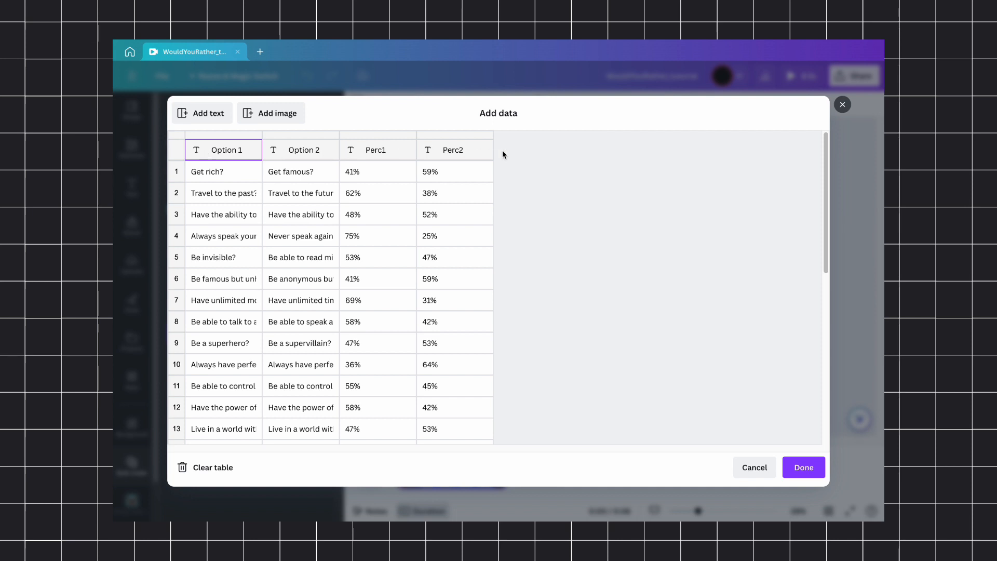
pyautogui.scroll(-5, 407, 327)
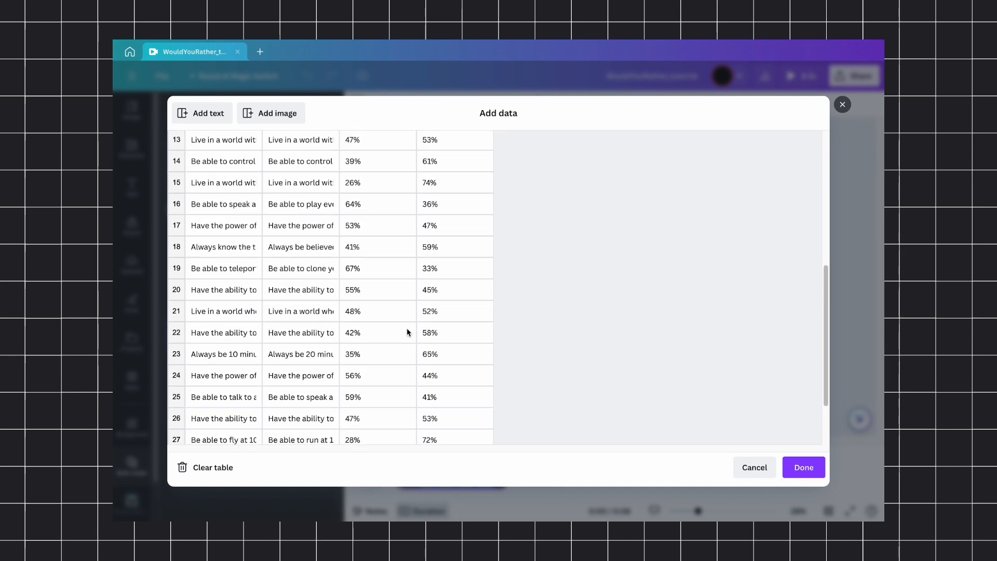
pyautogui.scroll(5, 407, 329)
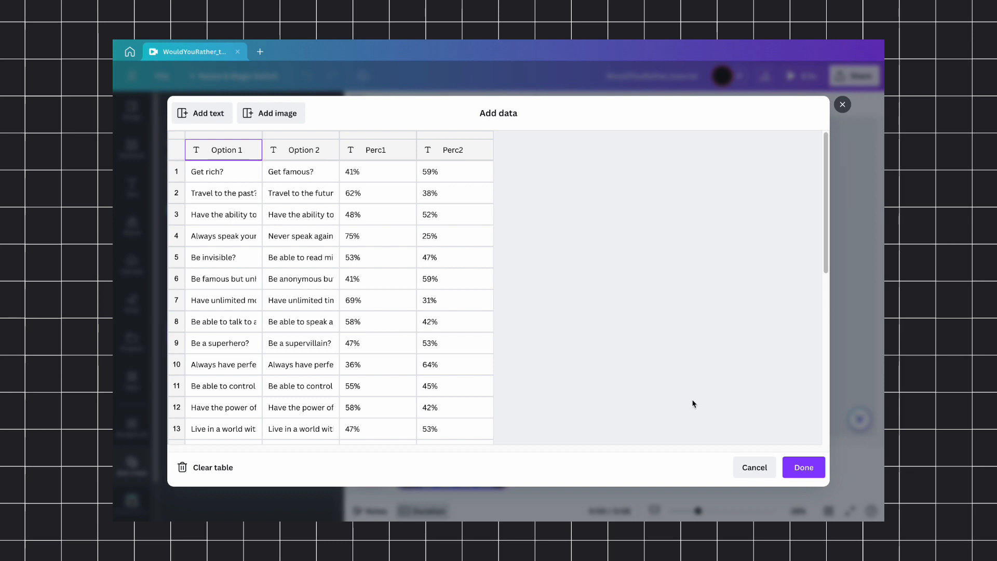
pyautogui.click(802, 468)
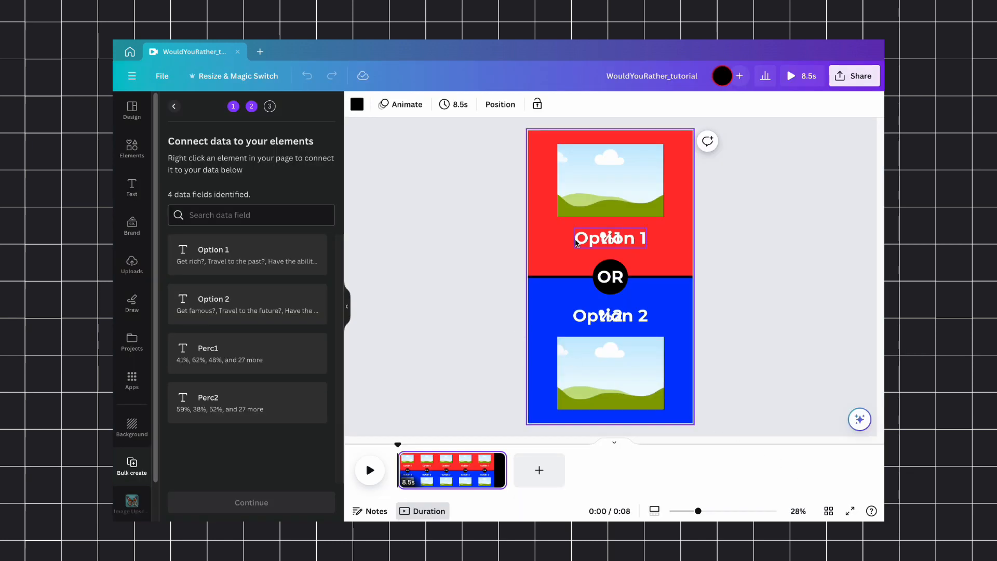
# Connect the Option 1 text on the page to the Option 1 data field.
pyautogui.click(575, 242)
pyautogui.click(664, 201)
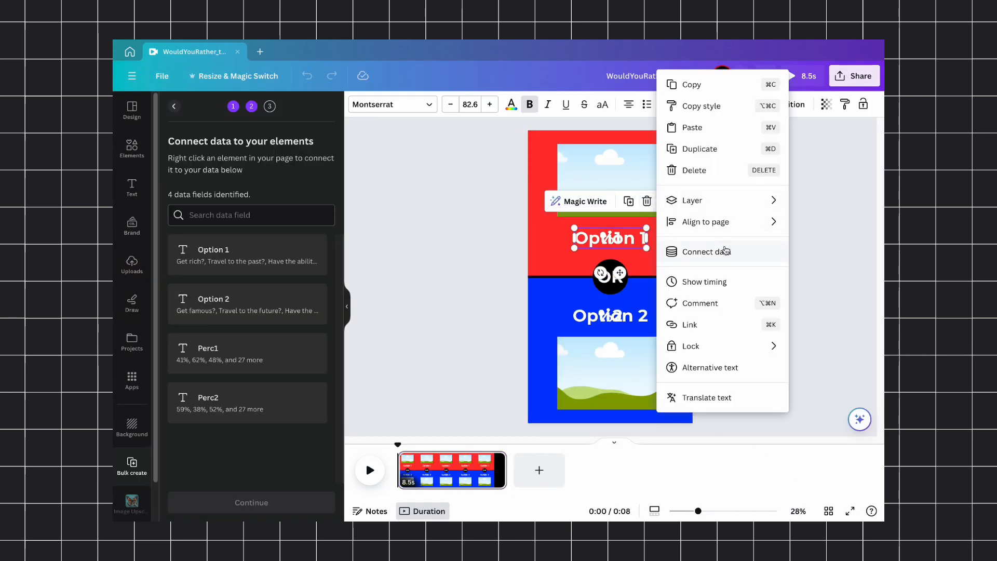
pyautogui.click(707, 252)
pyautogui.click(717, 285)
# Connect the Option 2 text on the page to the Option 2 data field.
pyautogui.click(583, 320)
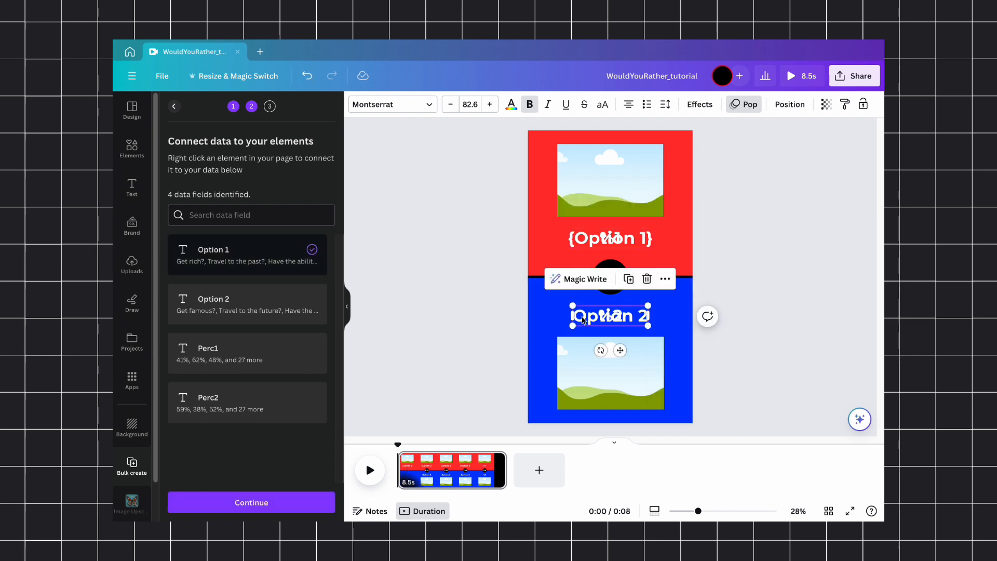
pyautogui.click(665, 279)
pyautogui.click(707, 251)
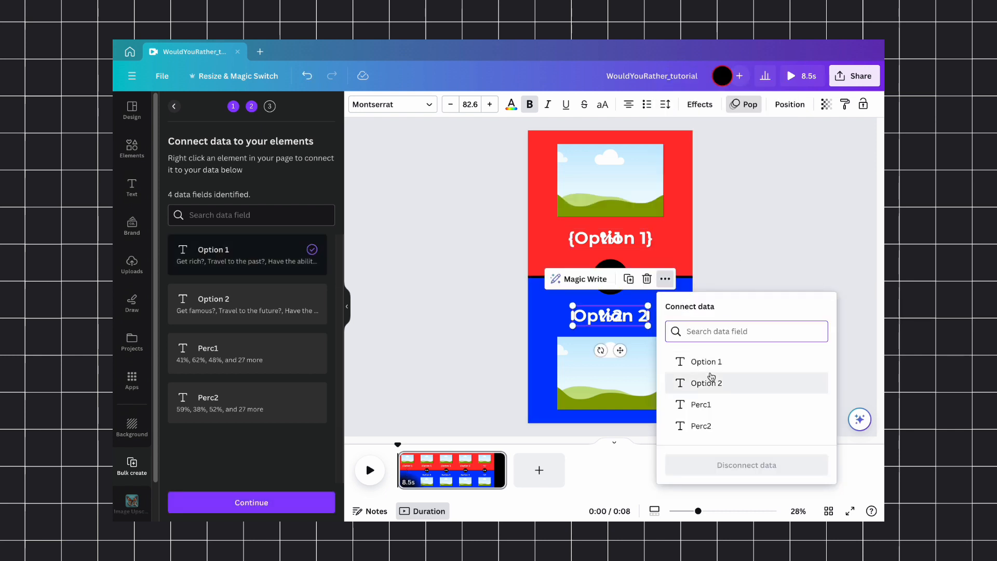
pyautogui.click(709, 381)
# Connect the lower percentage text to the Perc2 data field and the upper percentage text to Perc1.
pyautogui.click(666, 279)
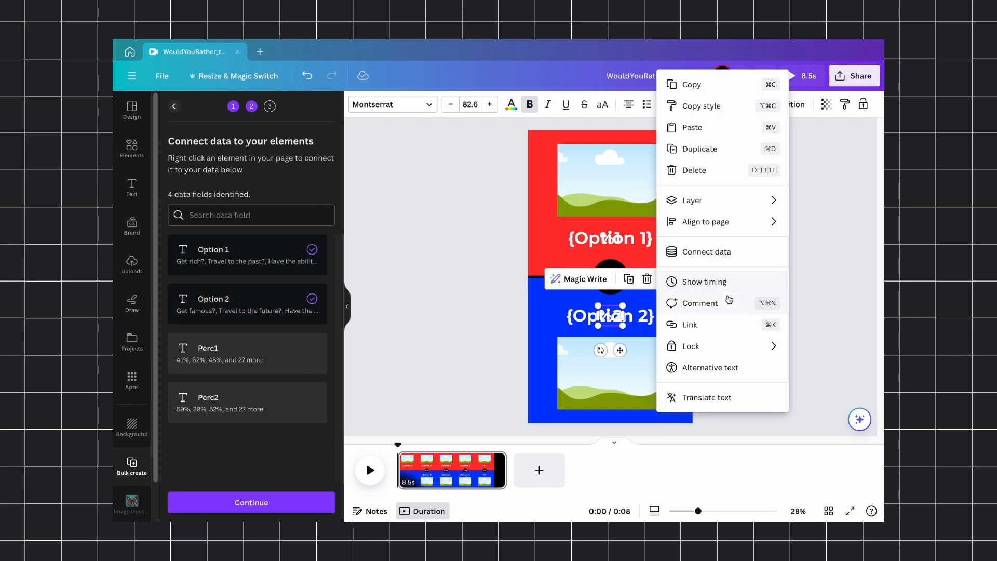
pyautogui.click(707, 252)
pyautogui.click(702, 425)
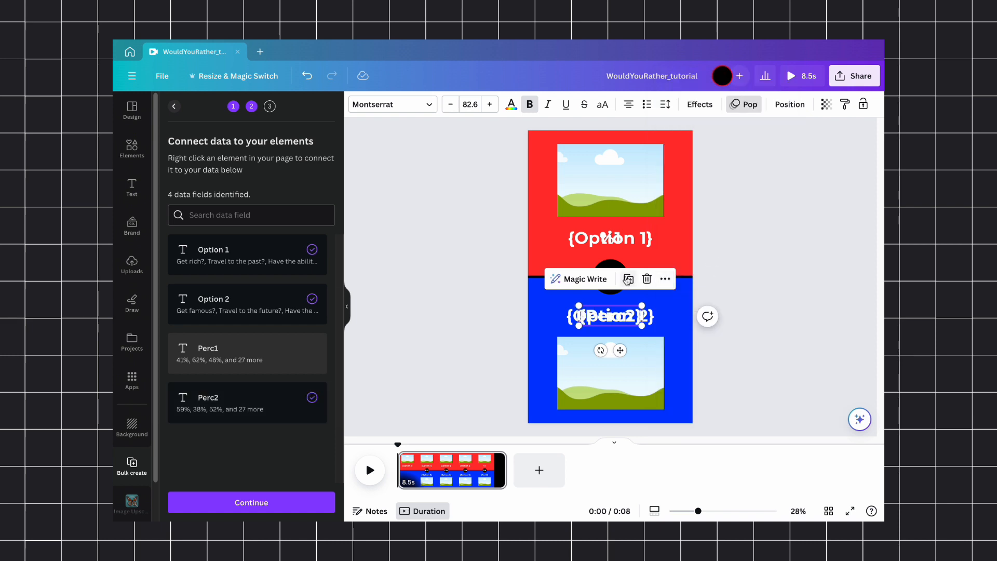
pyautogui.click(614, 233)
pyautogui.click(665, 201)
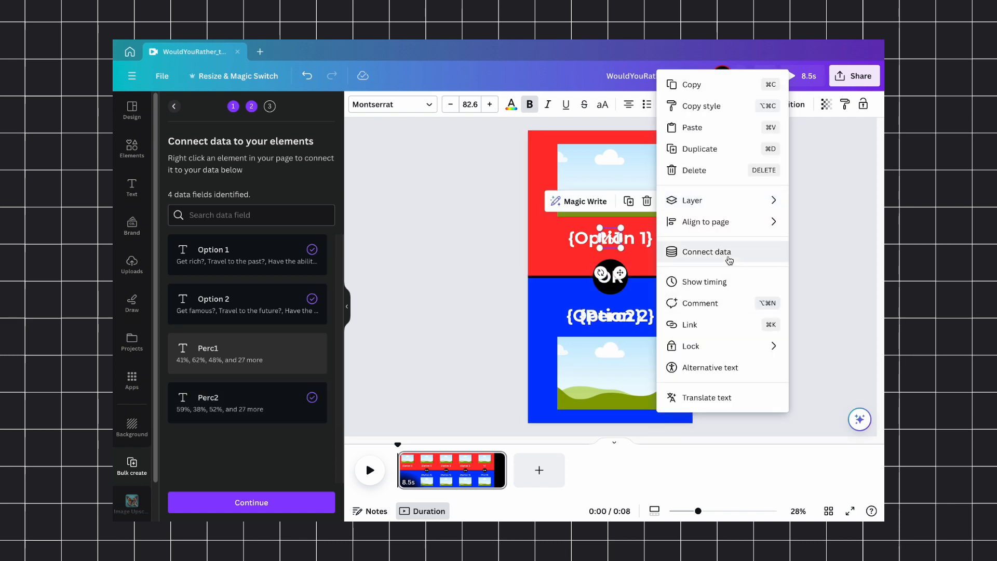
pyautogui.click(716, 252)
pyautogui.click(718, 338)
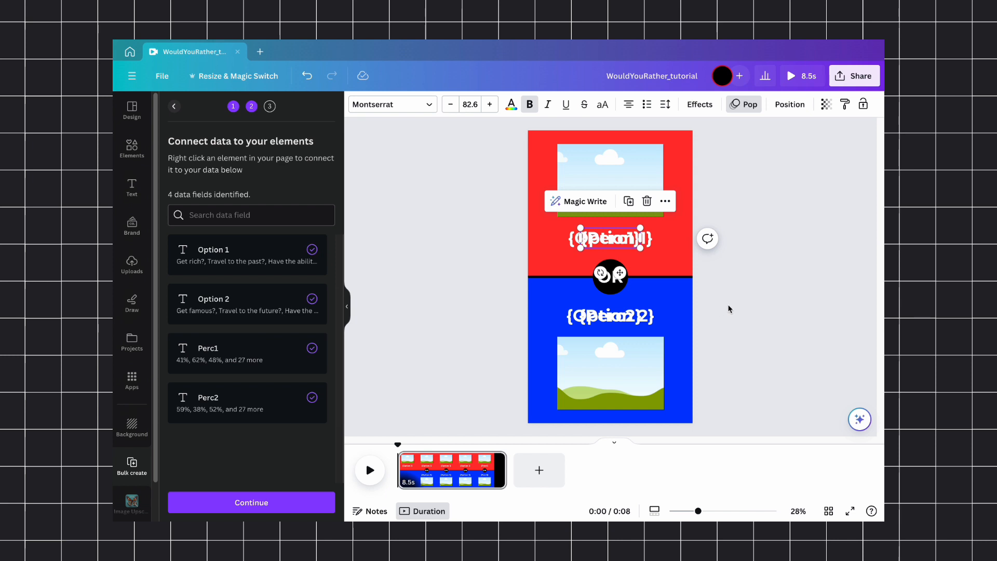
# Continue to applying the data, review the selected rows and generate all 30 designs.
pyautogui.click(294, 512)
pyautogui.scroll(-5, 267, 356)
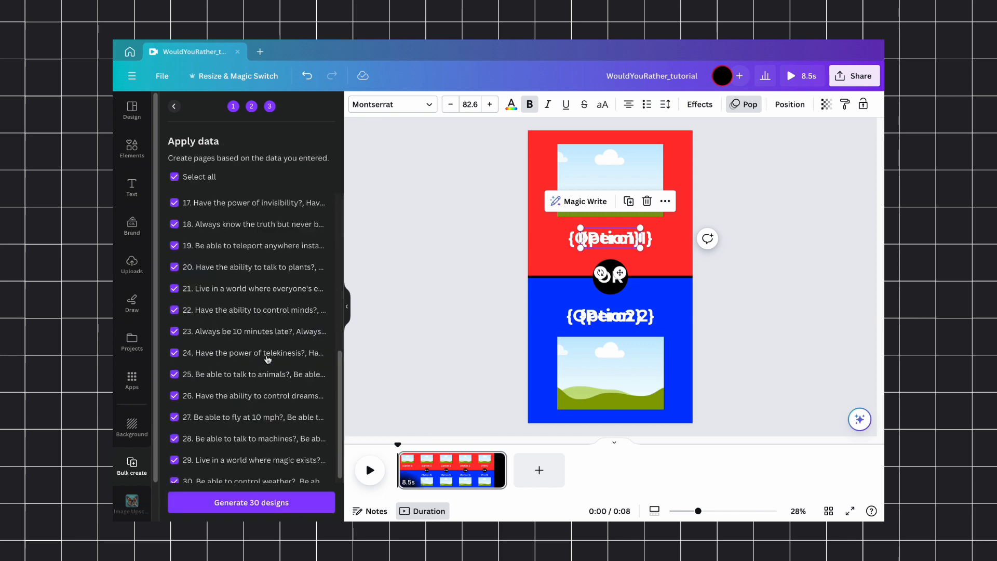
pyautogui.scroll(5, 268, 358)
pyautogui.click(266, 502)
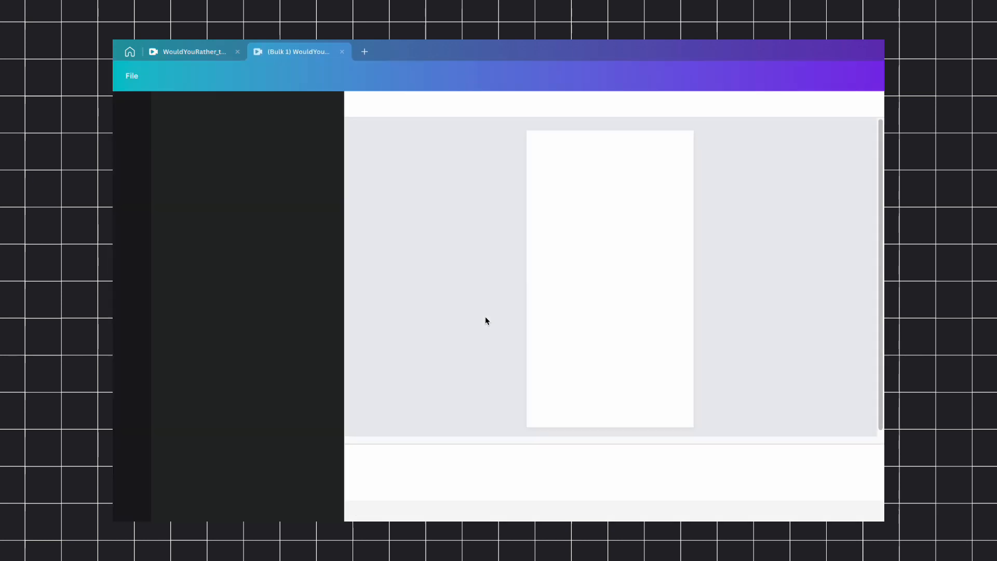
# Go through the generated pages and reduce the font size of the upper option texts on the second and fourth pages.
pyautogui.moveTo(397, 445); pyautogui.dragTo(549, 452)
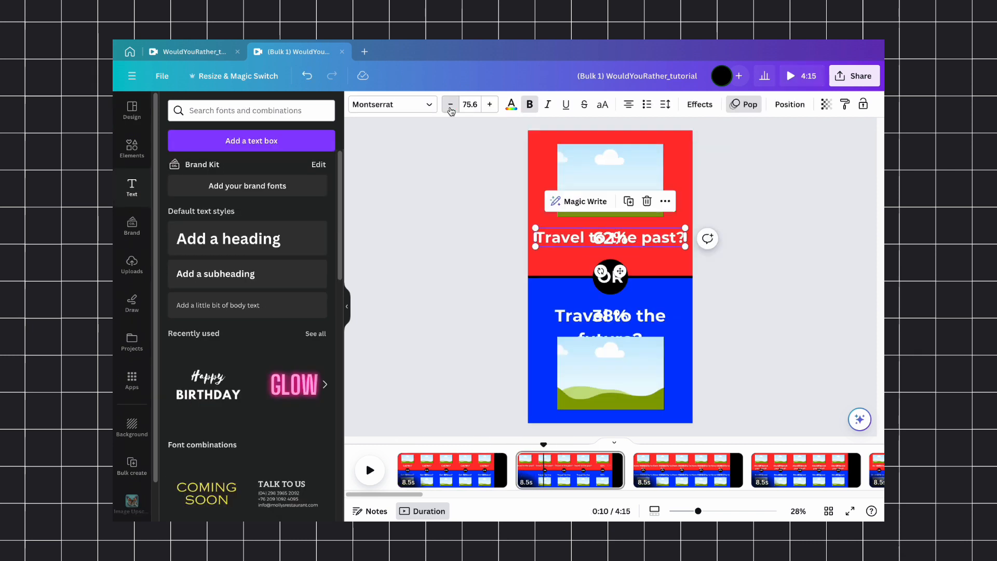
pyautogui.click(450, 105)
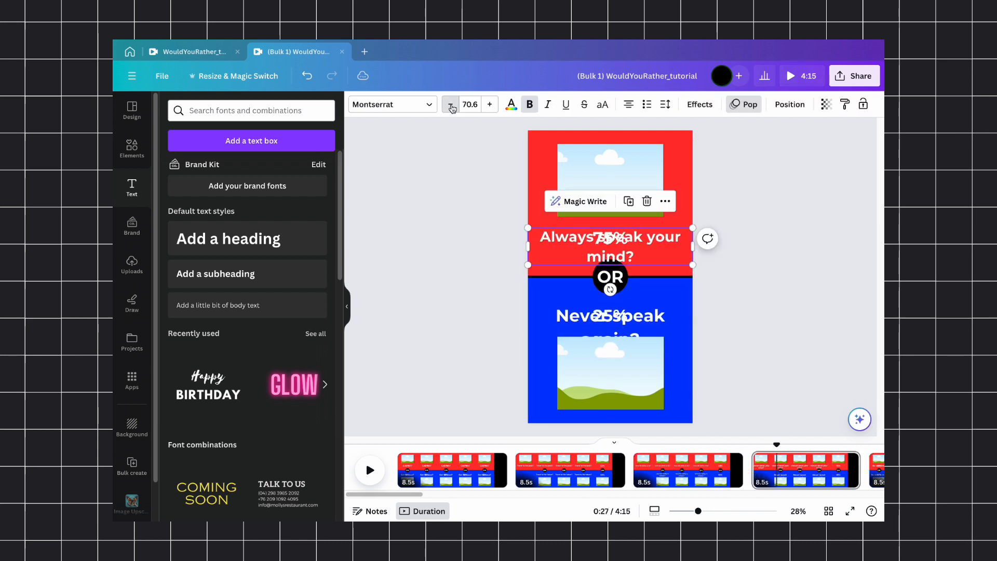
pyautogui.click(450, 105)
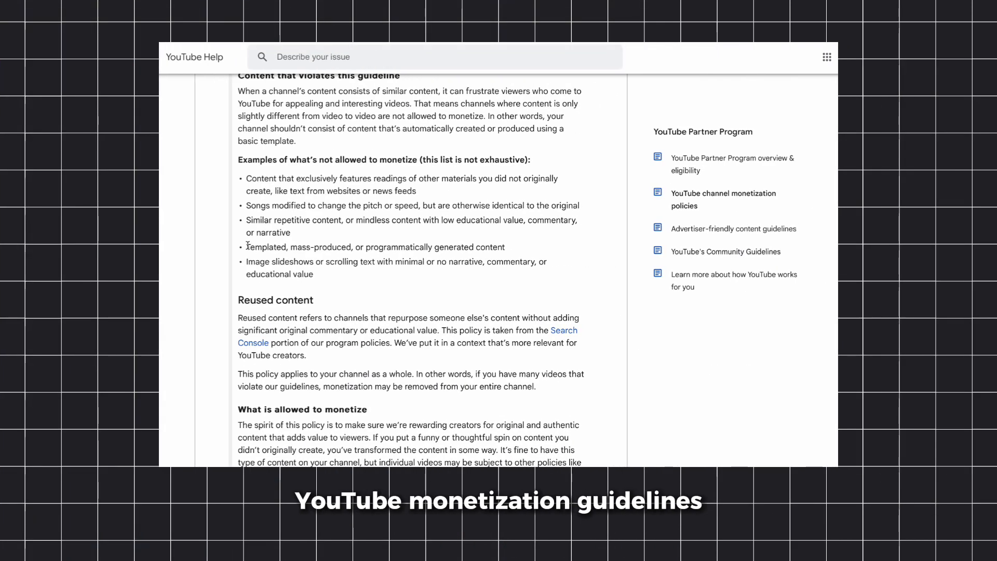
# Switch to the YouTube Help monetization policy and highlight the example about templated, mass-produced or programmatically generated content.
pyautogui.moveTo(246, 248); pyautogui.dragTo(523, 250)
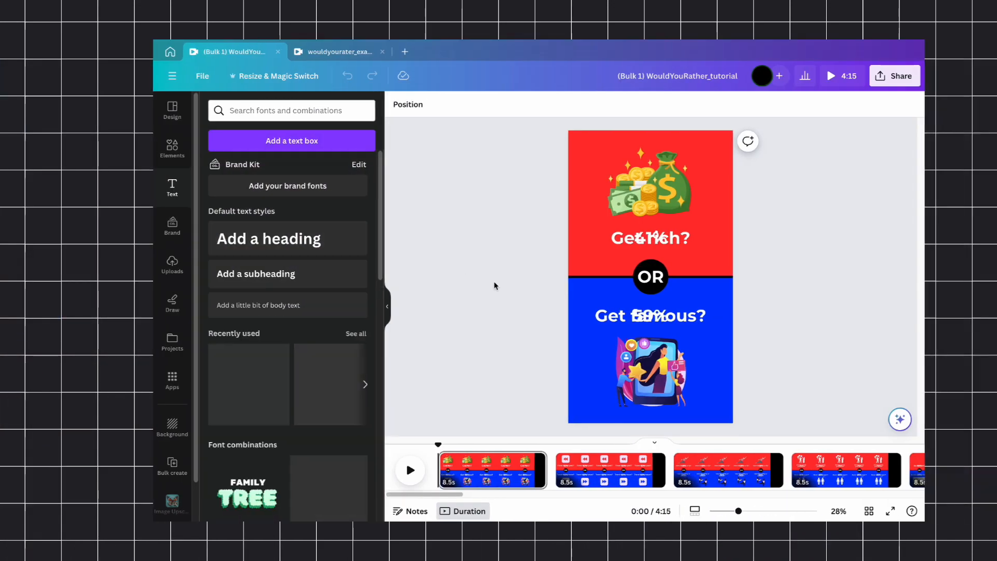
# Build a seesaw of red and blue circles, a line and a white triangle on a black intro page, group it and browse its animations.
pyautogui.click(132, 187)
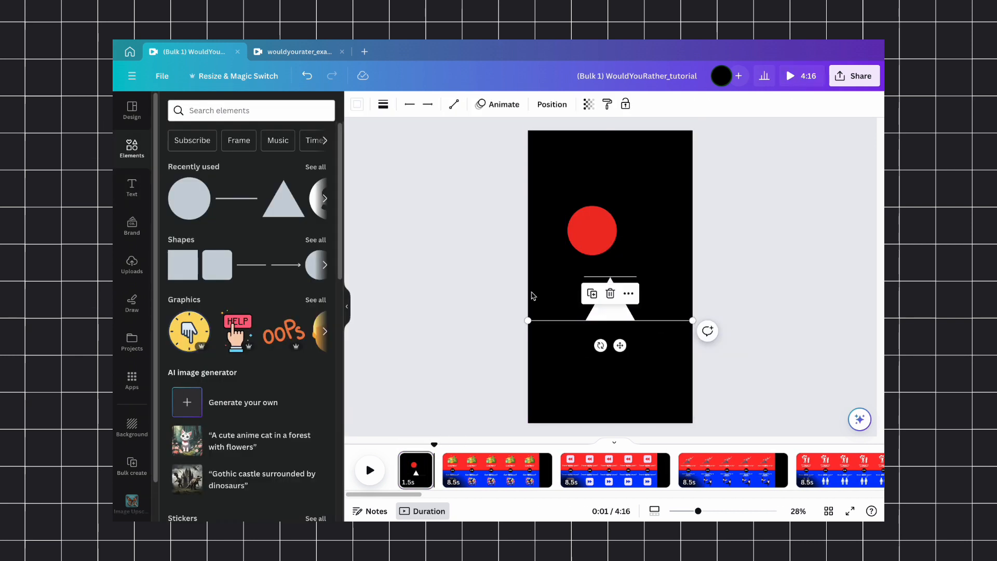
pyautogui.click(554, 339)
pyautogui.click(610, 301)
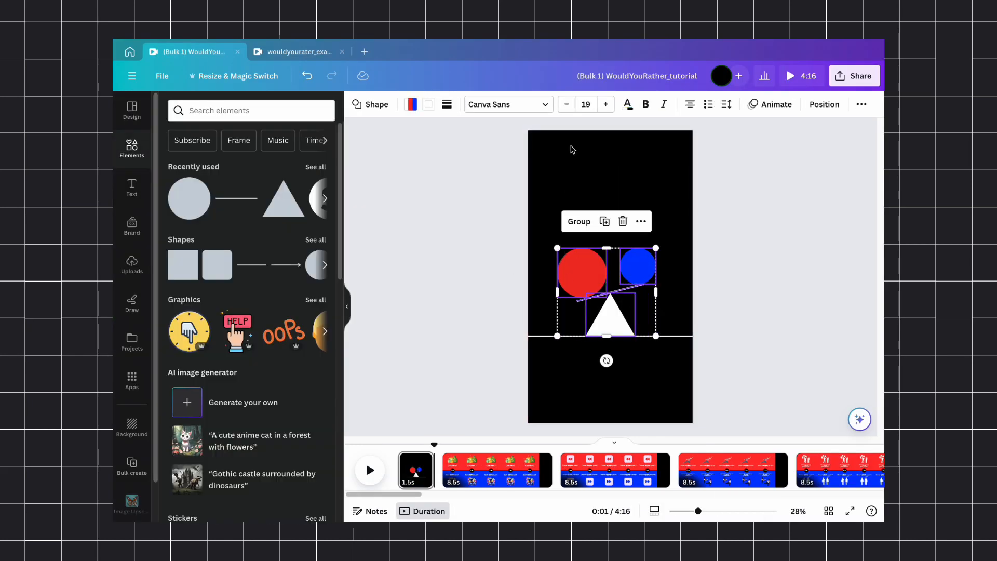
pyautogui.click(576, 220)
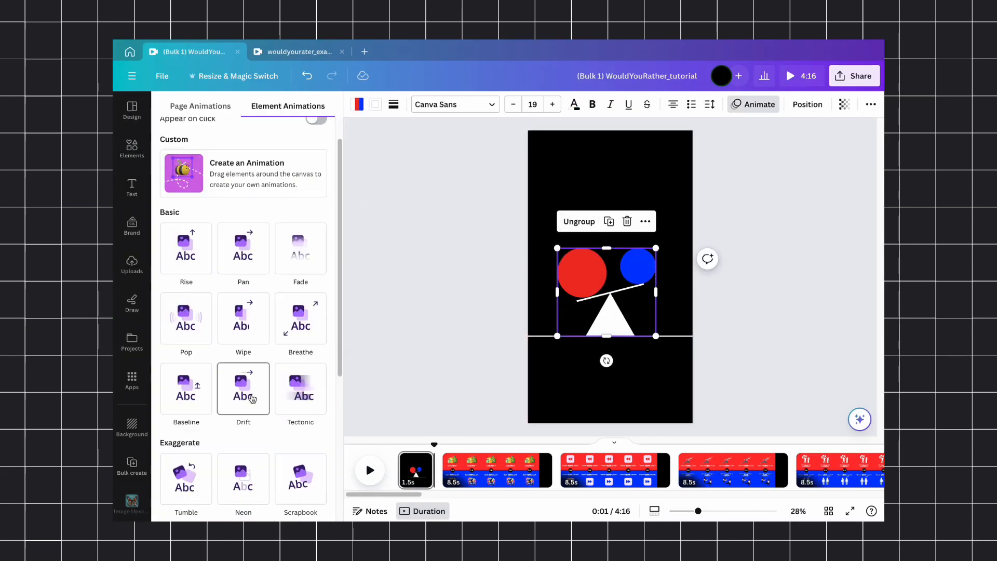
pyautogui.scroll(-5, 253, 398)
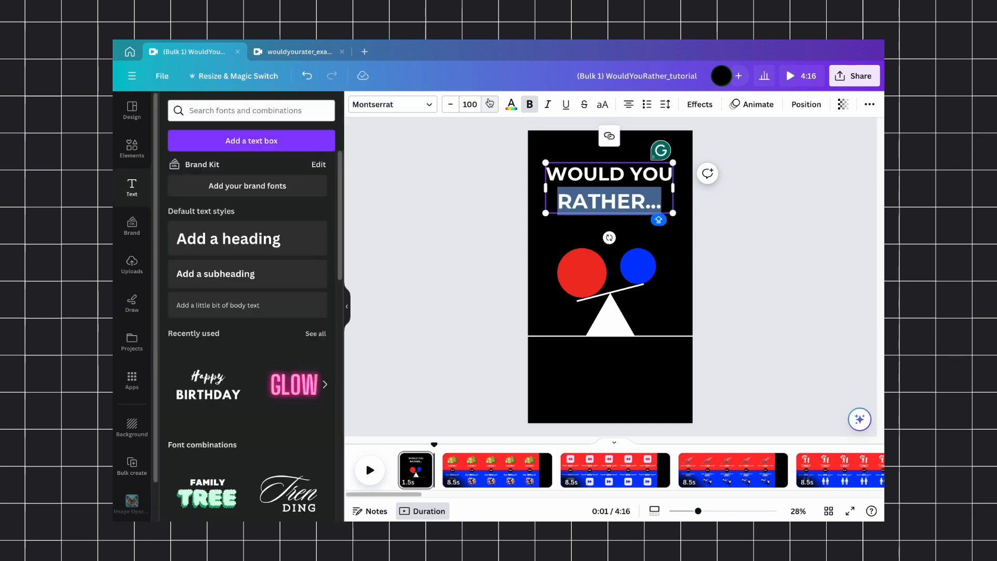
# Apply the Ascend animation at a higher speed to the "WOULD YOU RATHER..." title and play the intro page.
pyautogui.click(738, 204)
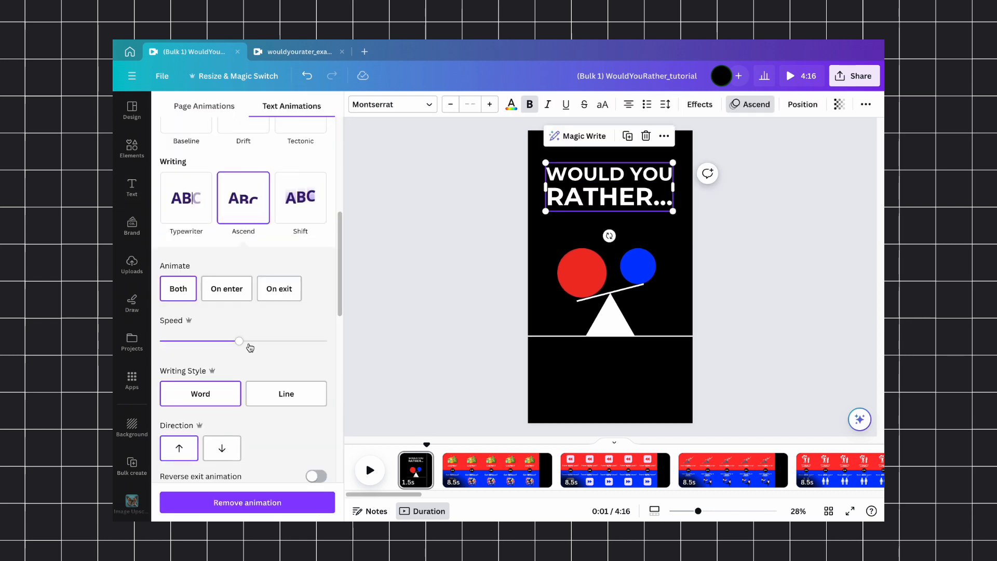
pyautogui.moveTo(249, 345); pyautogui.dragTo(313, 341)
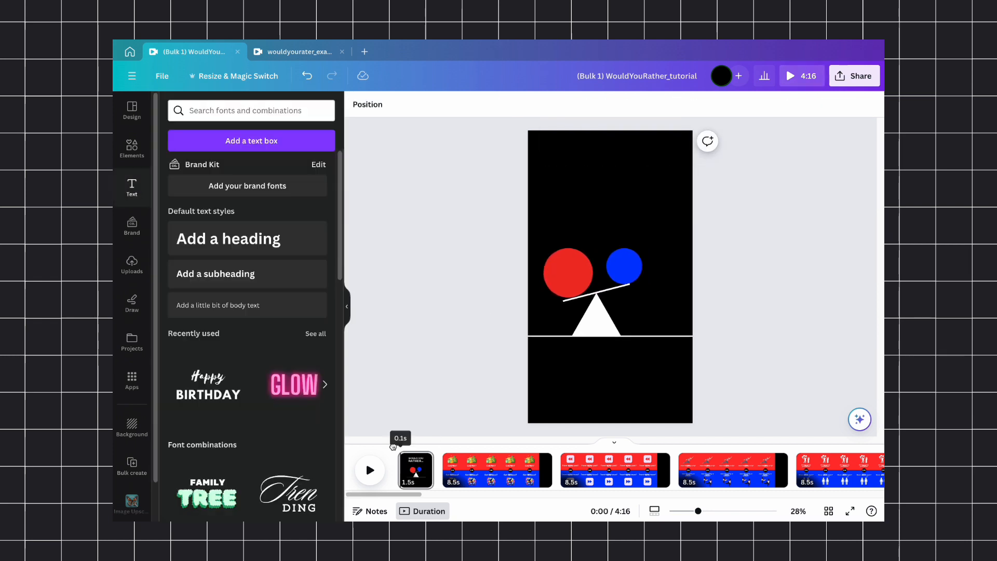
pyautogui.press('space')
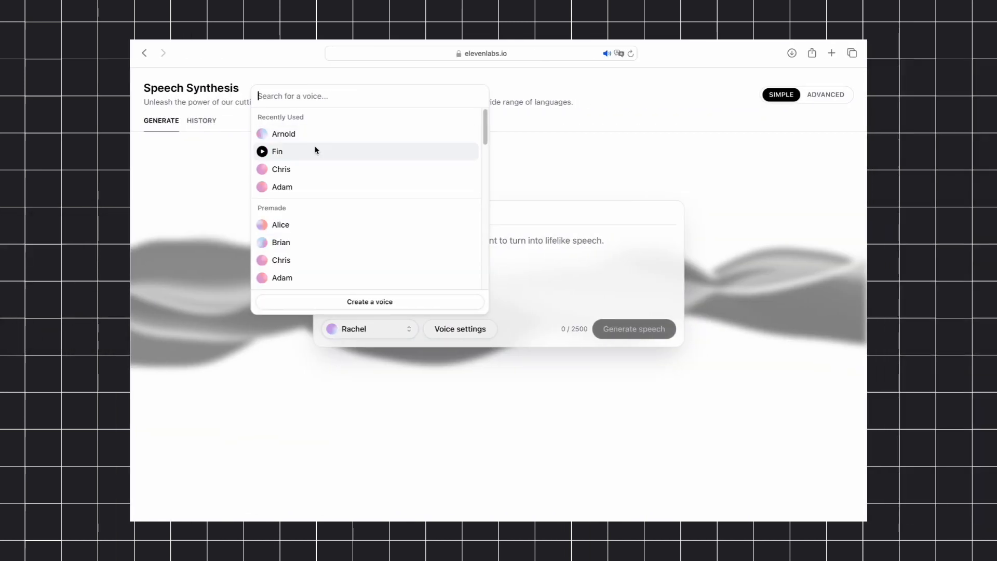
# Switch to ElevenLabs Speech Synthesis, choose the Fin voice and enter "Get rich?" followed by "..." as the text to speak.
pyautogui.click(314, 148)
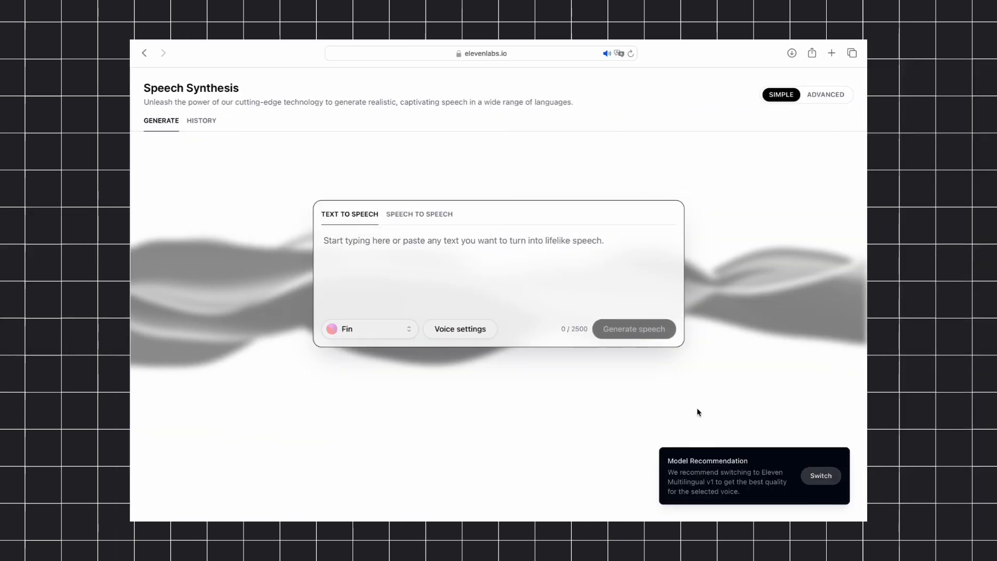
pyautogui.click(404, 261)
pyautogui.write('Get rich?')
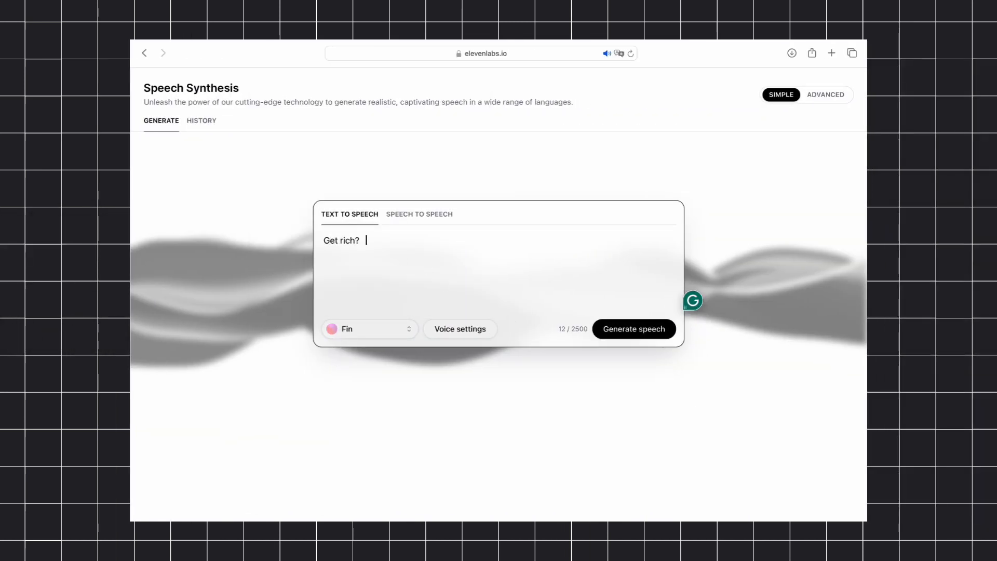
pyautogui.click(333, 253)
pyautogui.write('...')
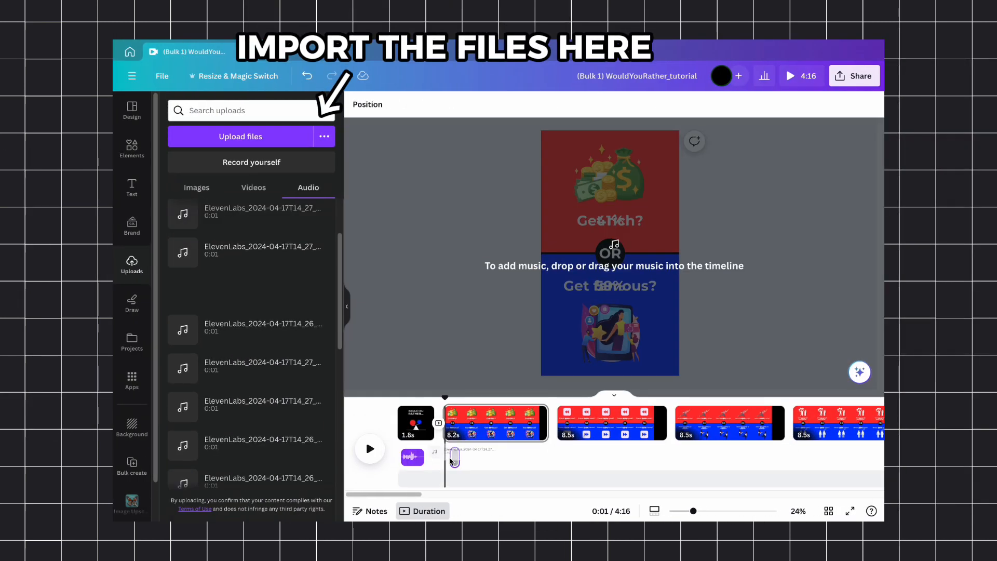
# Switch to the Canva design and place the uploaded audio clips under the "Get rich?" page in the timeline.
pyautogui.moveTo(451, 461); pyautogui.dragTo(452, 462)
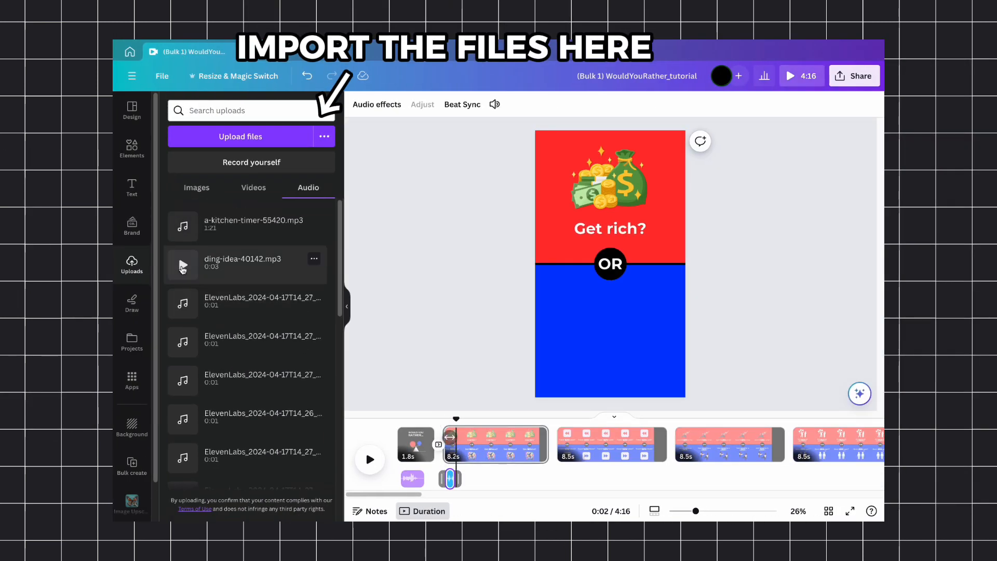
pyautogui.moveTo(183, 262); pyautogui.dragTo(442, 456)
pyautogui.click(438, 444)
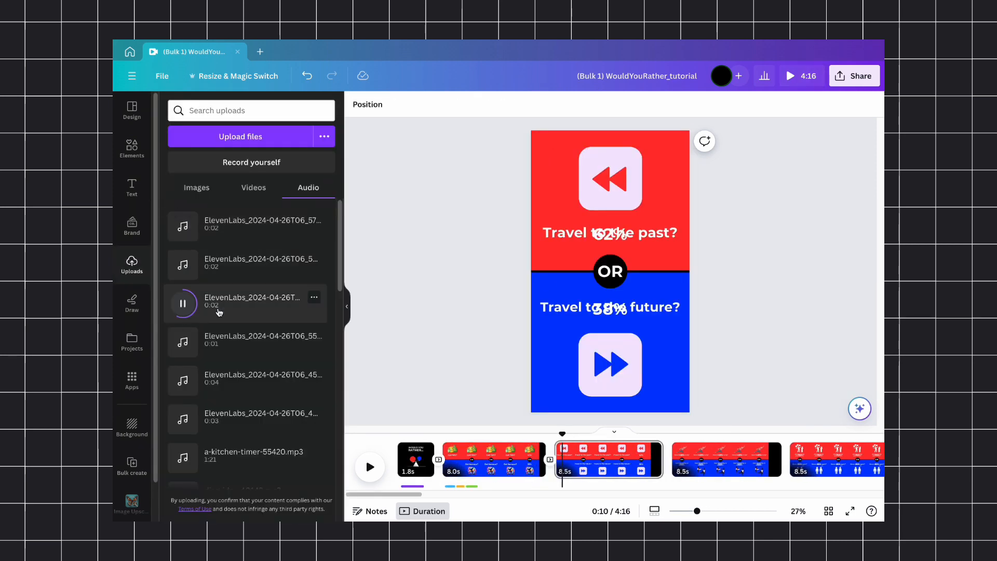
# Add voice clips under the "Travel to the past?" and "Have the ability to fly?" pages, matching the OR element's timing to the audio.
pyautogui.moveTo(216, 307); pyautogui.dragTo(564, 475)
pyautogui.click(369, 459)
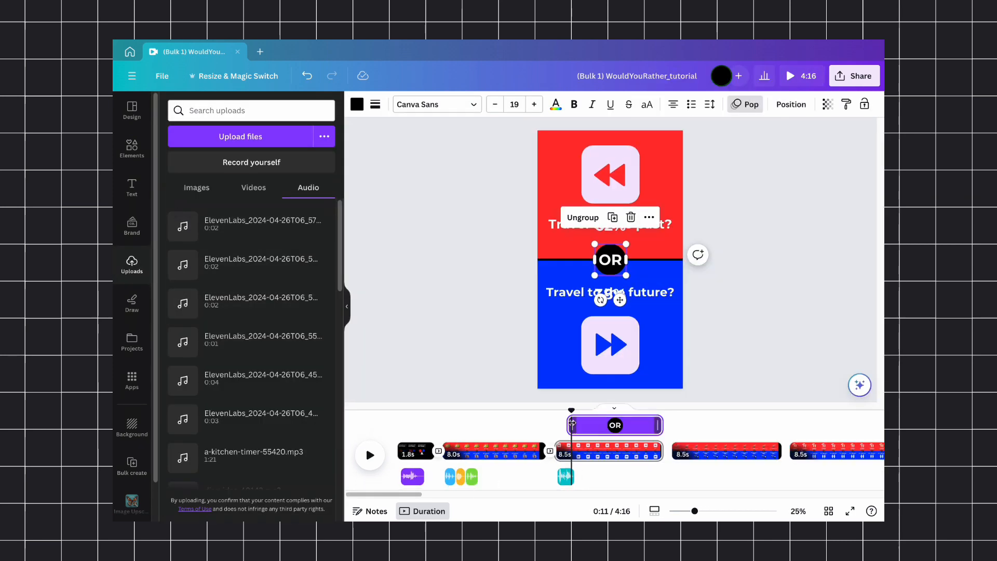
pyautogui.click(254, 254)
pyautogui.click(607, 444)
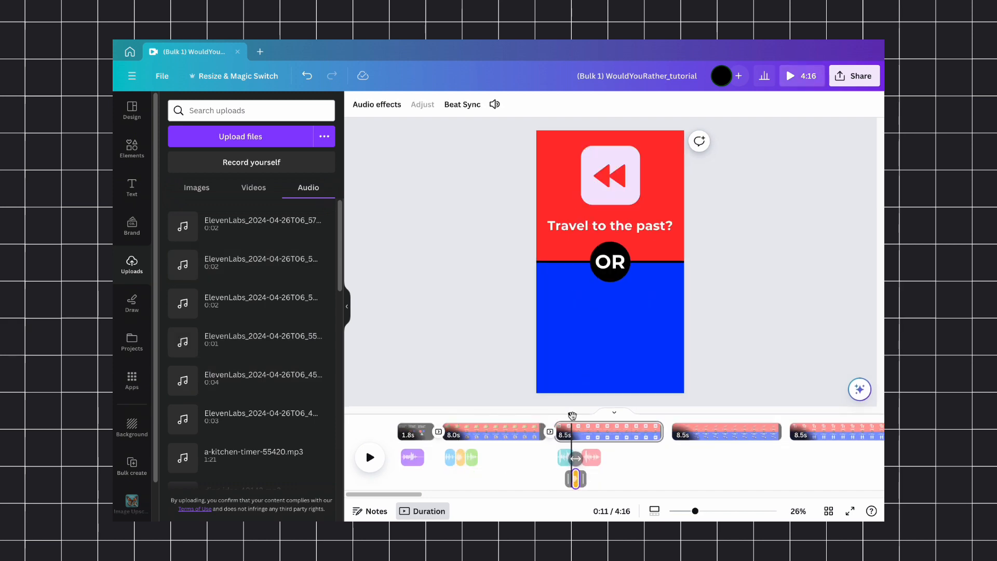
pyautogui.scroll(10, 707, 451)
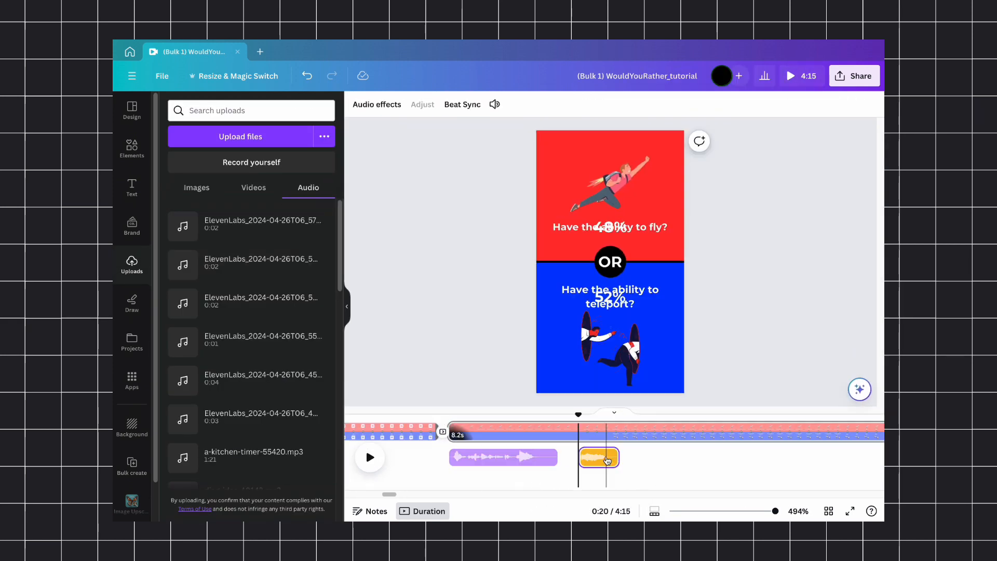
pyautogui.click(249, 225)
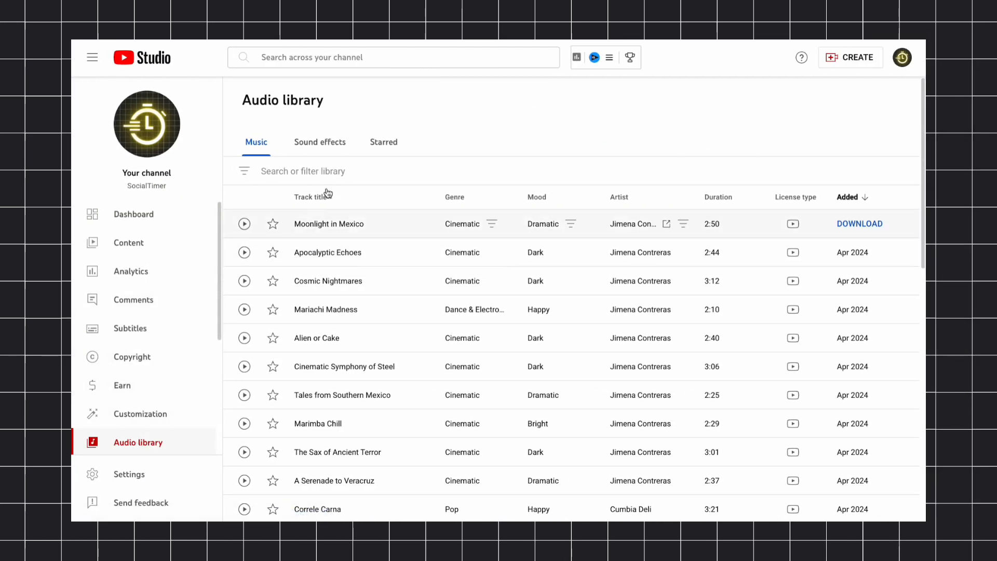
# Switch to the YouTube Studio audio library, browse the music, preview the track Sunny Days and download it.
pyautogui.scroll(-9, 373, 258)
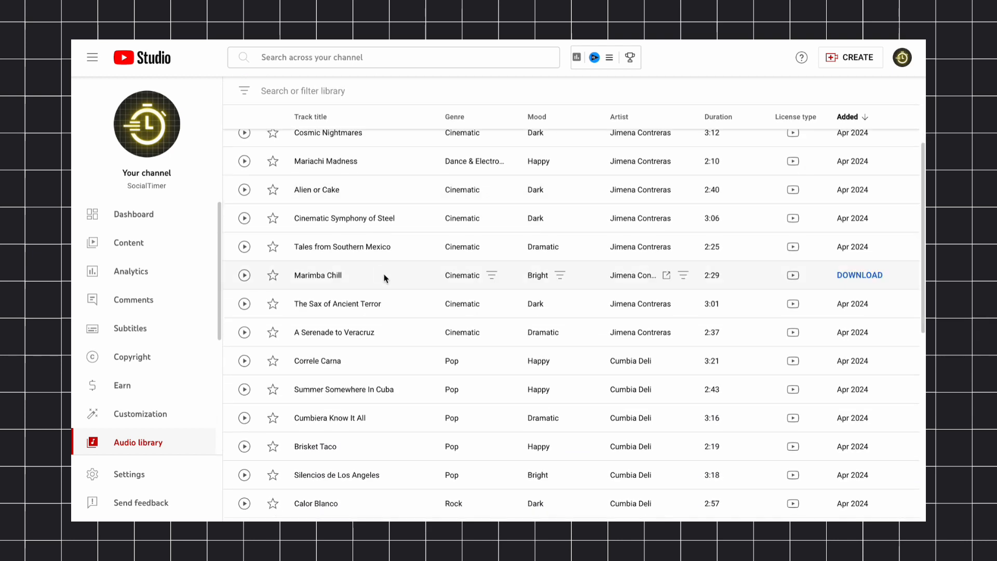
pyautogui.scroll(-3, 602, 353)
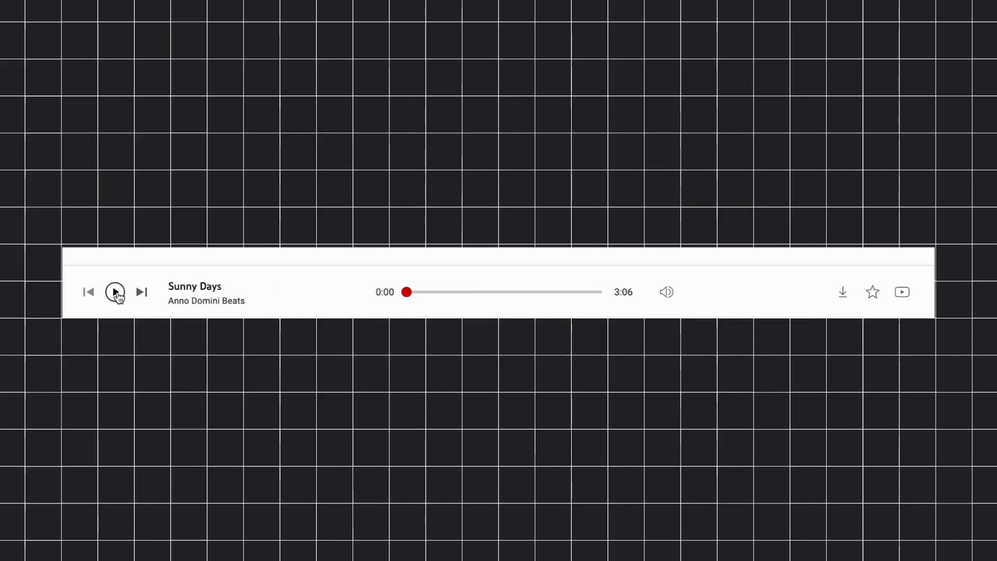
pyautogui.click(115, 292)
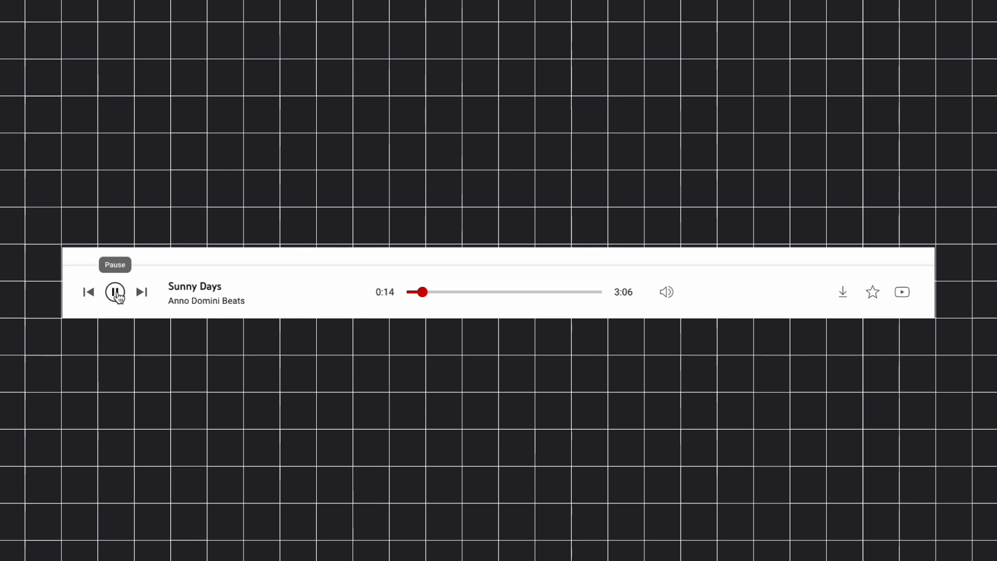
pyautogui.click(116, 294)
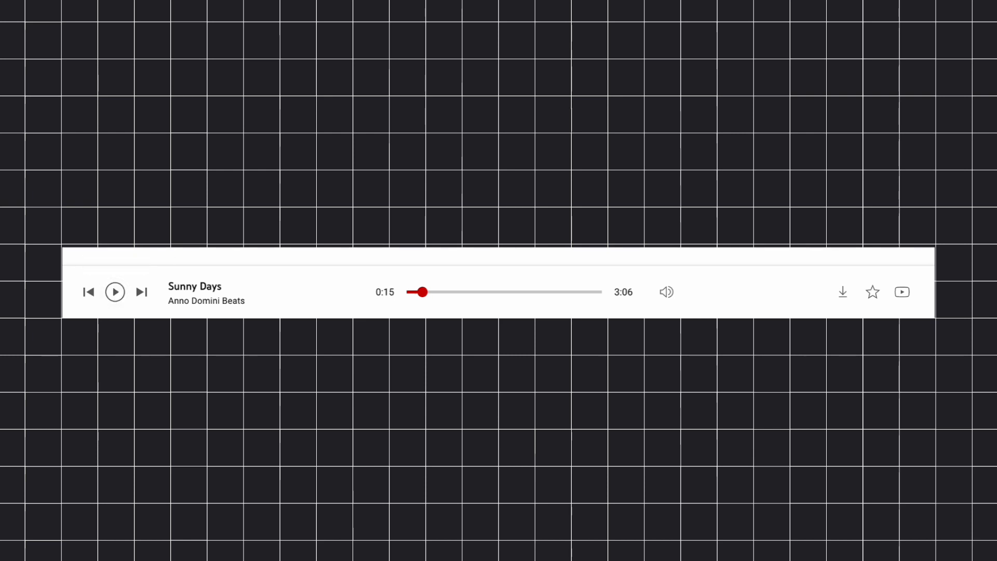
pyautogui.click(841, 294)
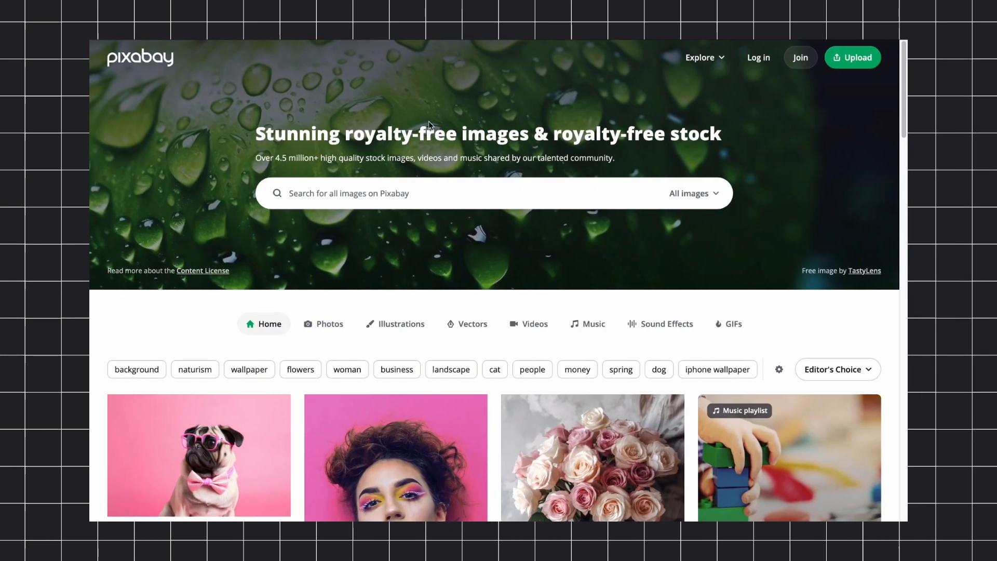
# Switch to Pixabay, search the sound effects for "timer" and "ding", and preview the results.
pyautogui.click(702, 192)
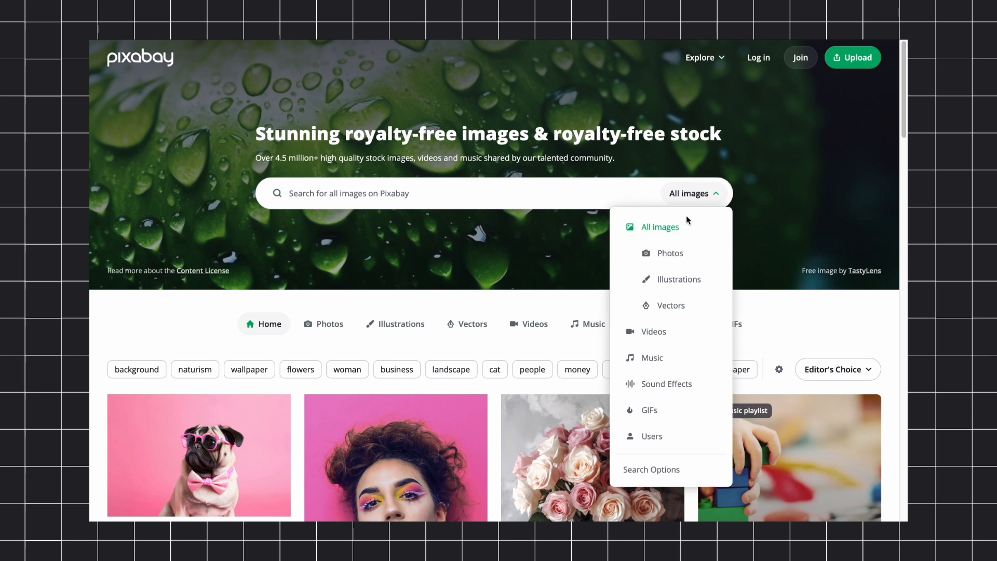
pyautogui.click(657, 384)
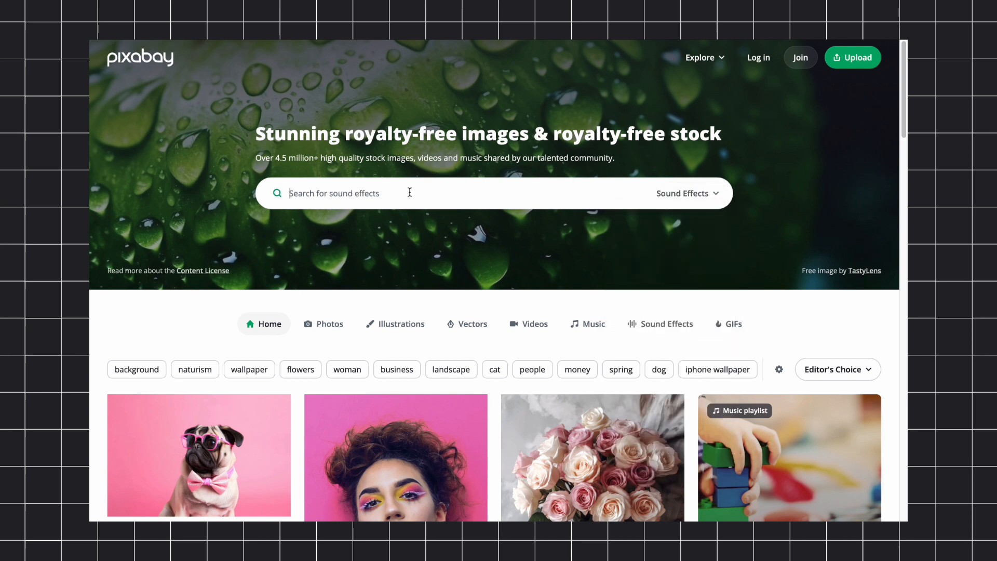
pyautogui.write('timer')
pyautogui.press('Return')
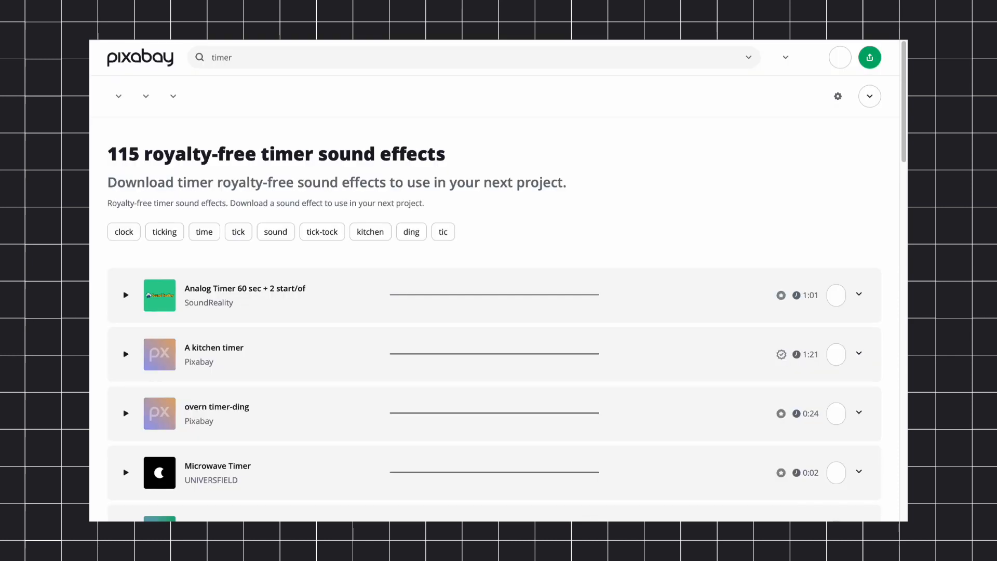
pyautogui.click(125, 377)
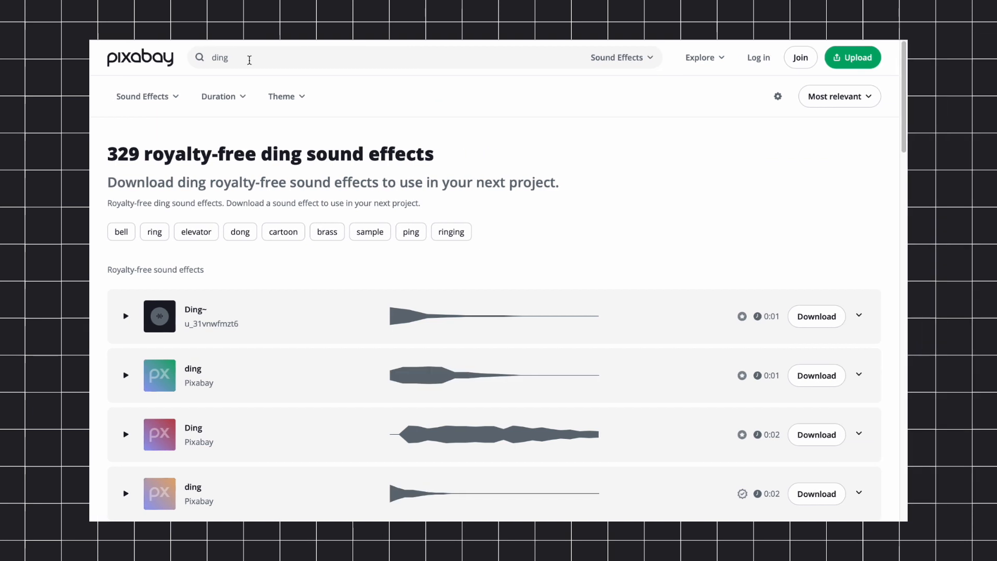
pyautogui.click(126, 493)
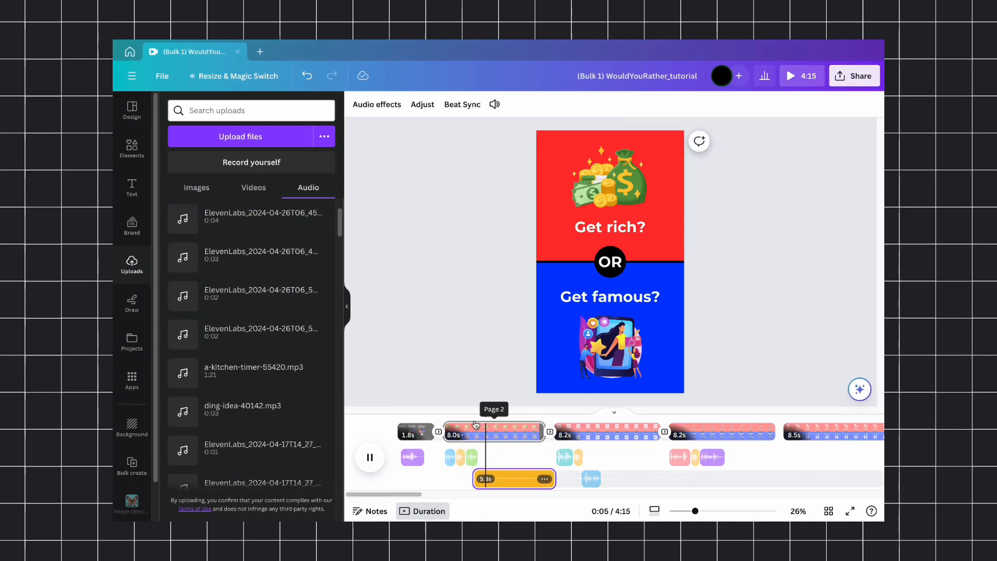
# In the Canva design, trim the timer clip under the "Get rich?" page to 3.3 s and add ding-idea-40142.mp3 where the percentages appear.
pyautogui.click(475, 424)
pyautogui.moveTo(514, 479); pyautogui.dragTo(506, 457)
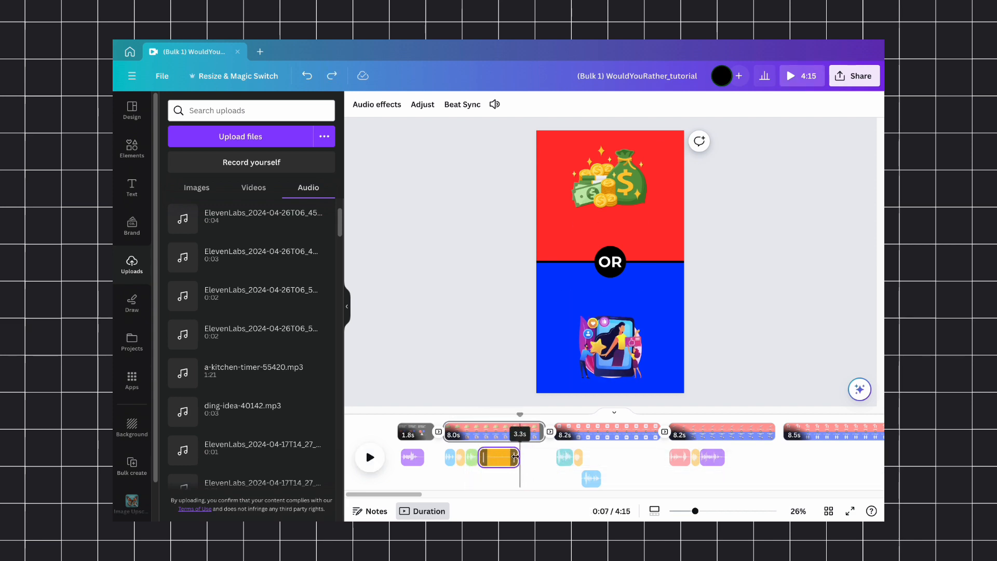
pyautogui.moveTo(232, 373)
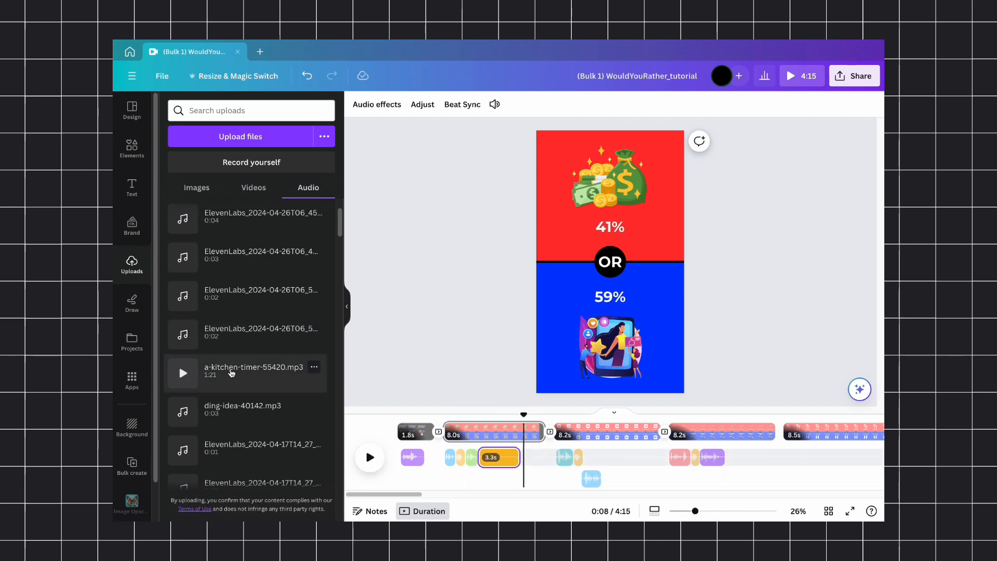
pyautogui.moveTo(233, 409); pyautogui.dragTo(517, 478)
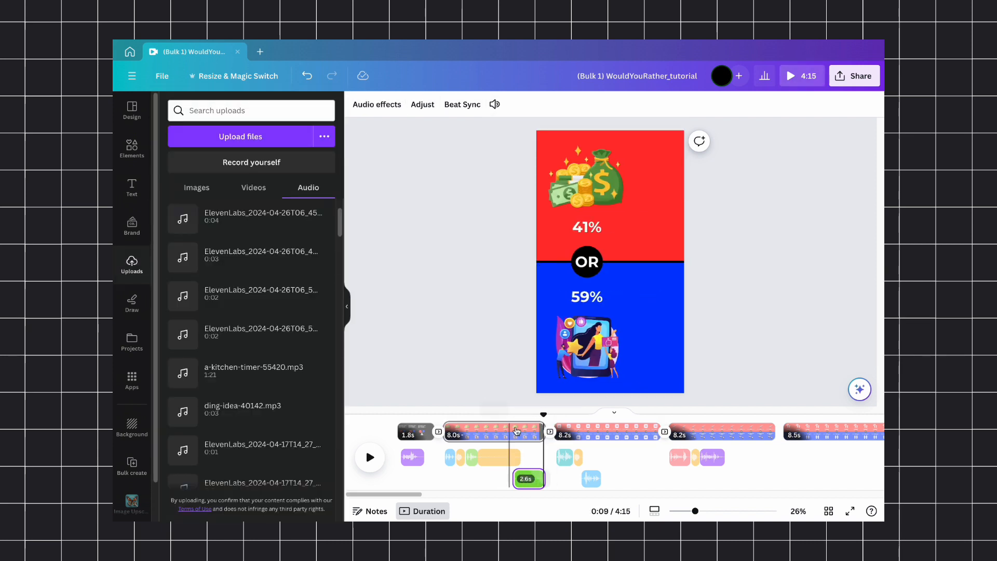
pyautogui.press('space')
# Change the 59% text on the "Get famous?" half to bright green.
pyautogui.click(511, 105)
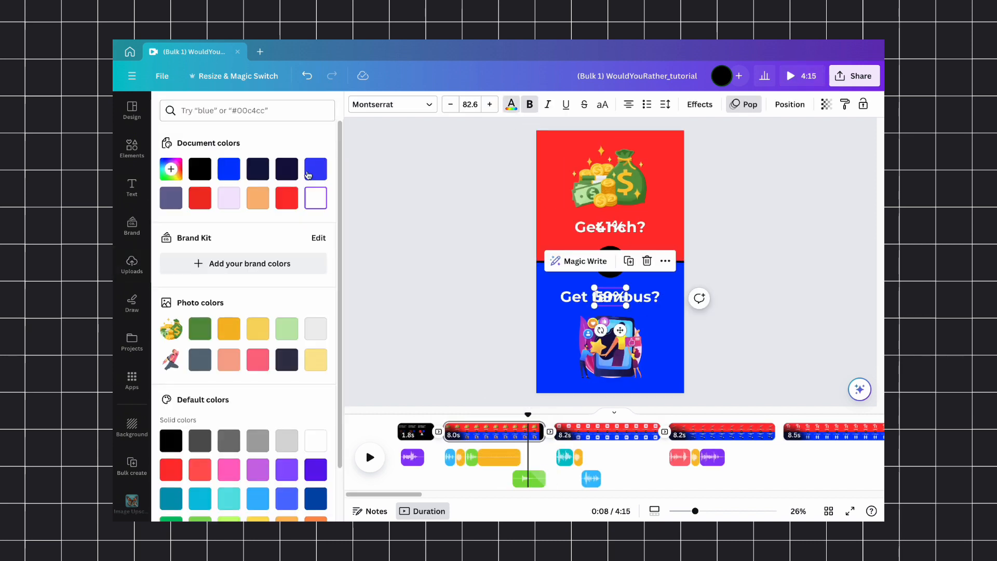
pyautogui.scroll(-2, 213, 335)
pyautogui.click(197, 471)
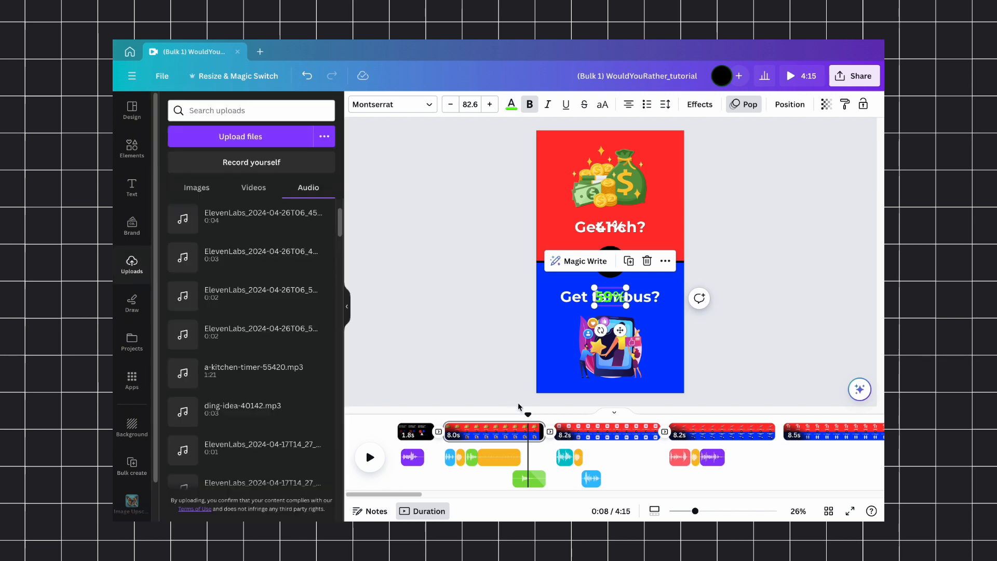
# Copy the timer and ding sound clips to the "Travel to the past?" page, placing the ding after the timer.
pyautogui.click(597, 431)
pyautogui.hotkey('ctrl', 'v')
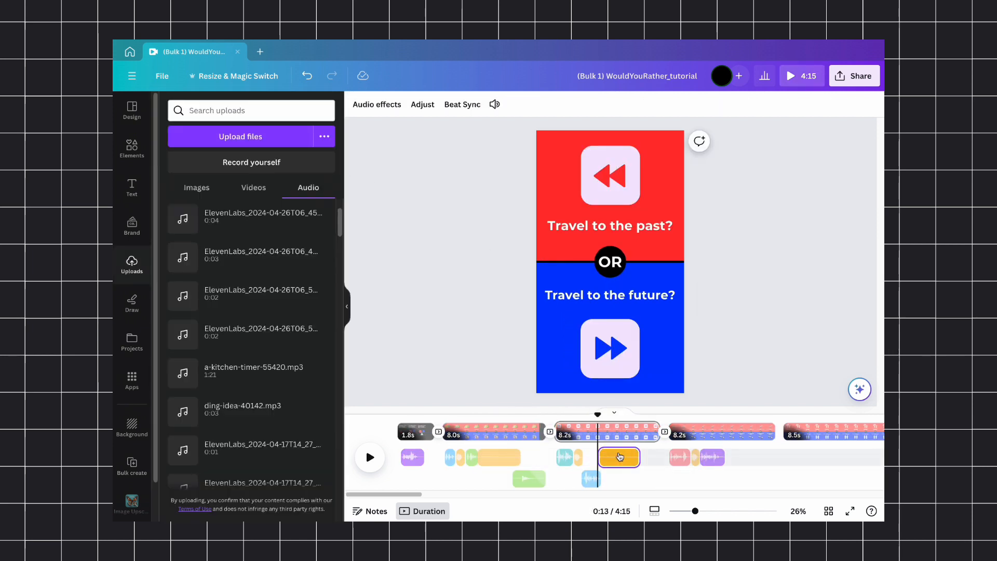
pyautogui.click(528, 478)
pyautogui.hotkey('ctrl', 'c')
pyautogui.click(622, 430)
pyautogui.hotkey('ctrl', 'v')
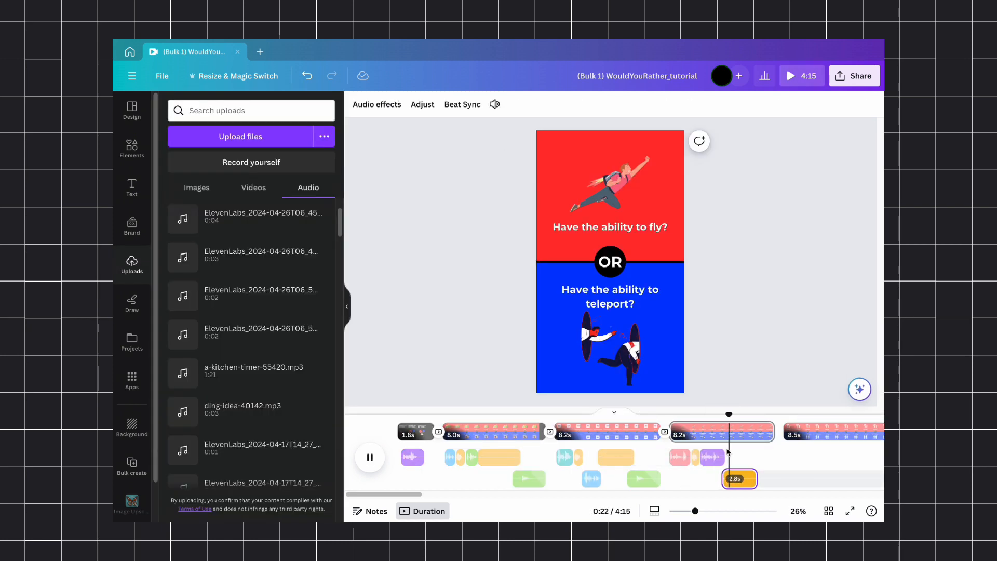
# Paste the ding sound under the "Have the ability to fly?" page where the percentages appear, following its timer clip.
pyautogui.press('space')
pyautogui.hotkey('ctrl', 'v')
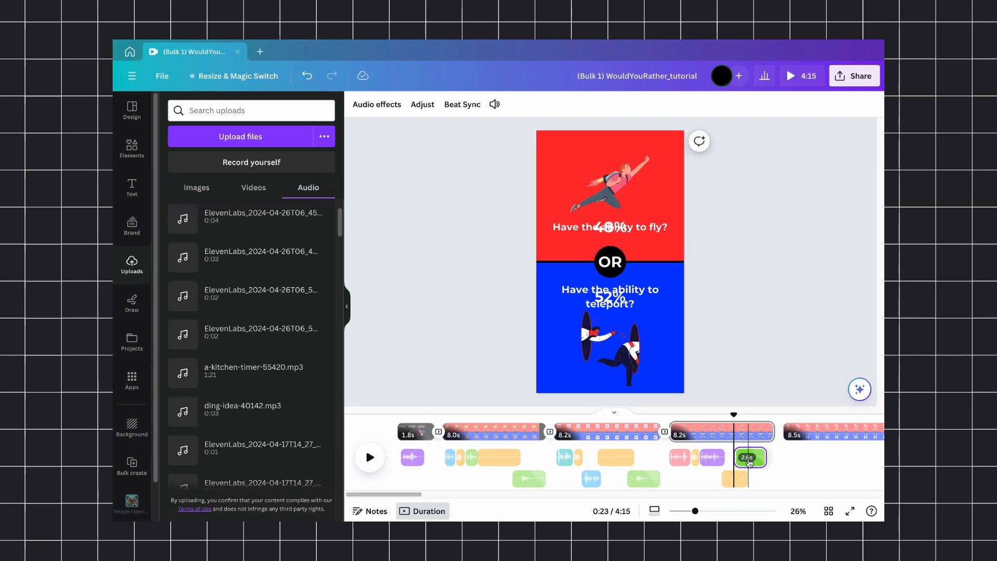
pyautogui.press('space')
pyautogui.click(734, 478)
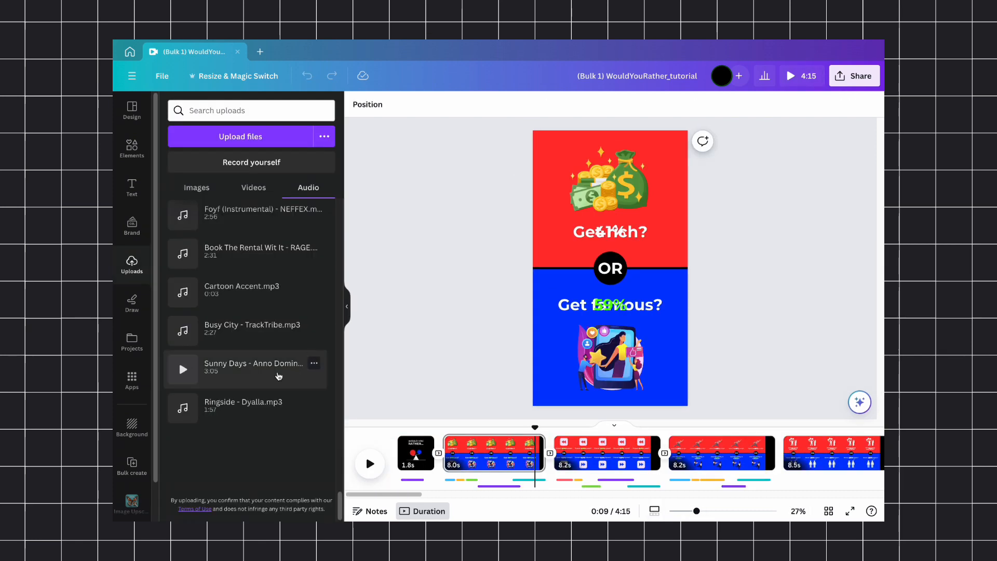
# Add the Sunny Days track beneath the whole video with a 3.8 s fade-in and lowered volume, and play it back.
pyautogui.moveTo(278, 376); pyautogui.dragTo(394, 481)
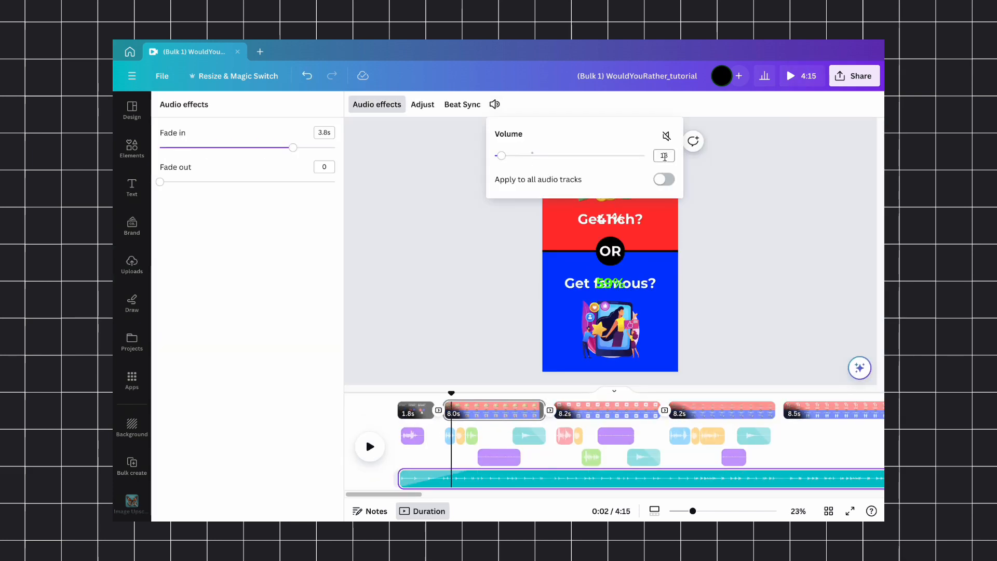
pyautogui.click(369, 446)
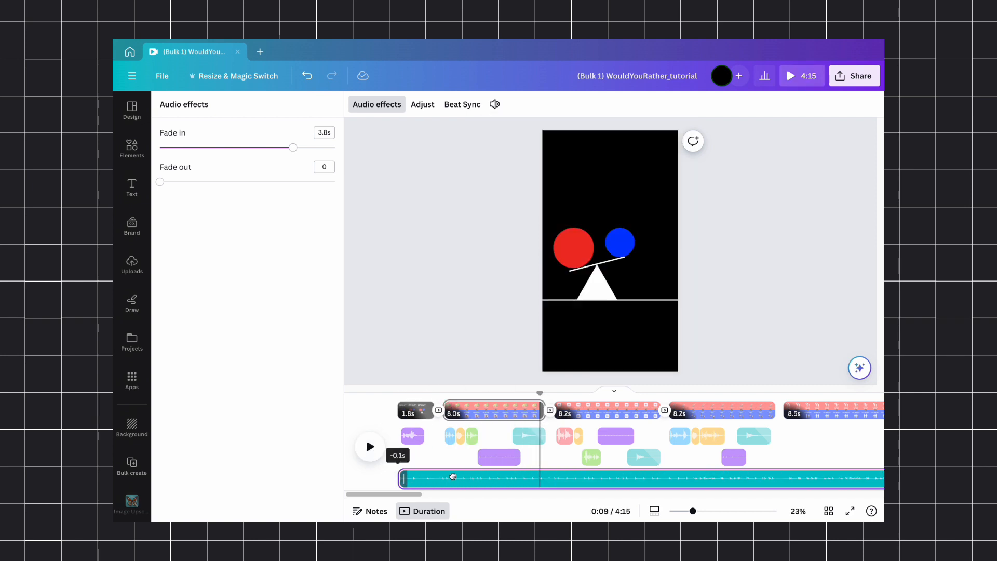
pyautogui.click(370, 447)
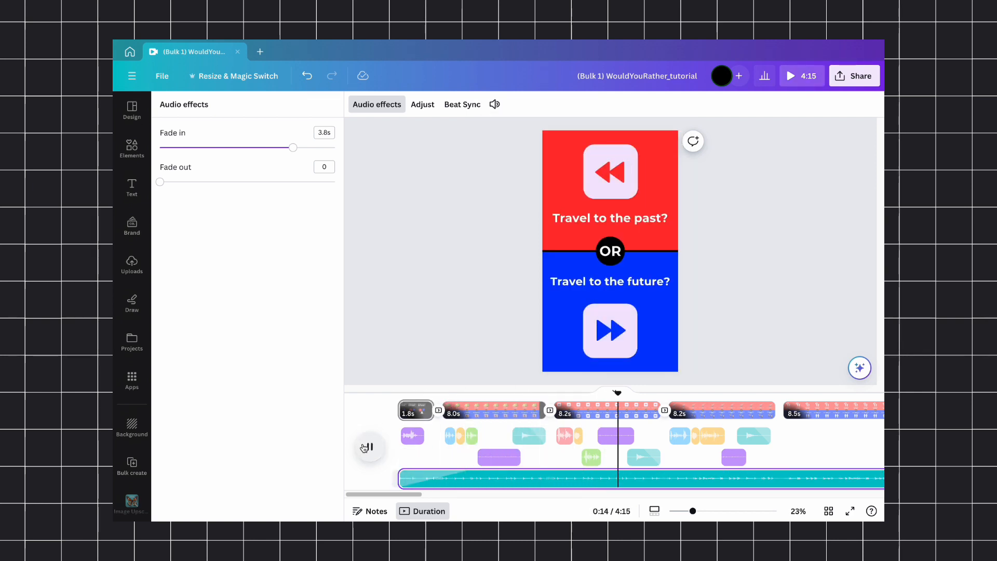